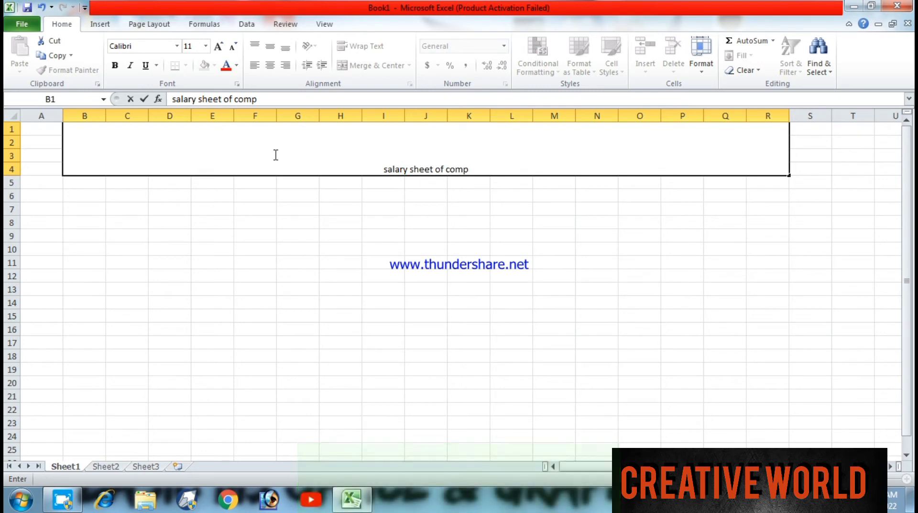
- Complete the title in the merged cell B1 as "salary sheet of company employ" and make it bold
type("any employ")
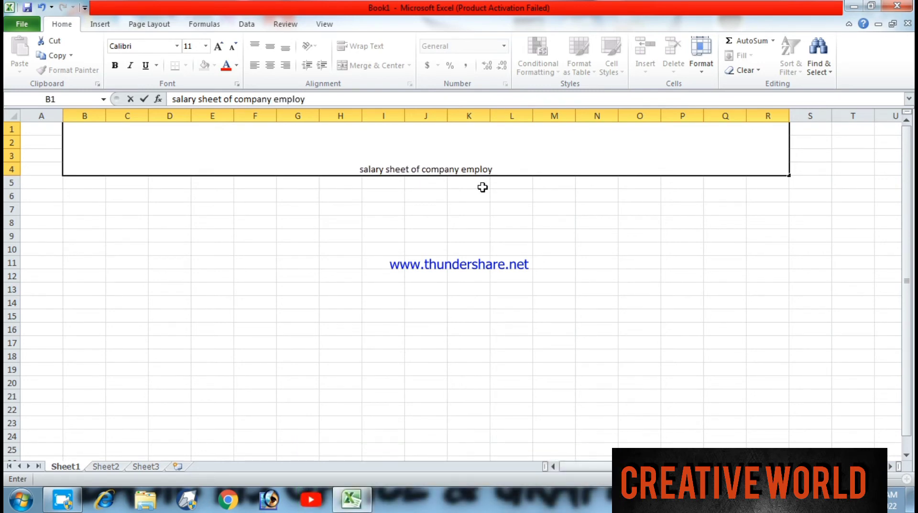
left_click_drag(500, 170, 357, 170)
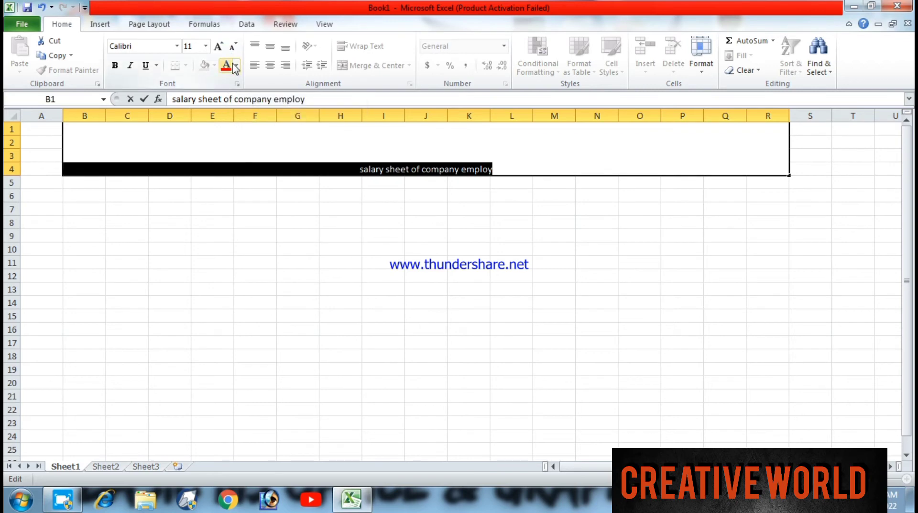
left_click(116, 66)
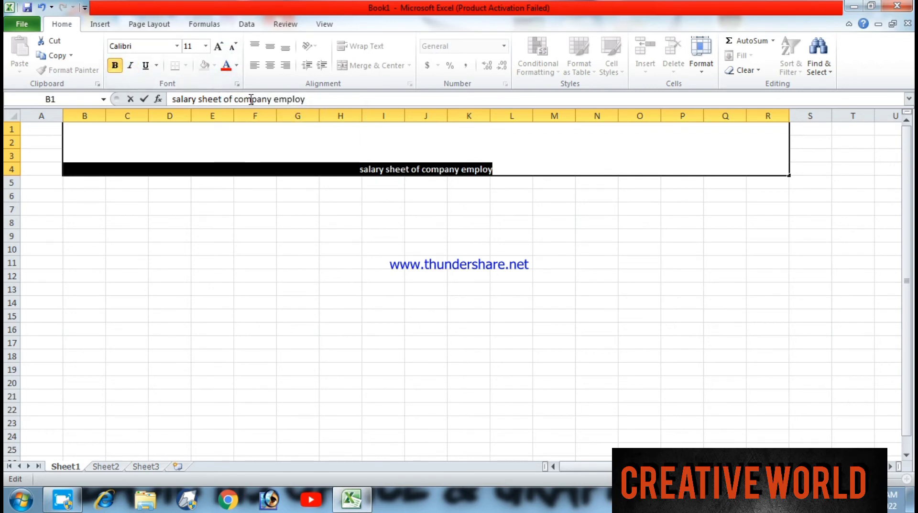
- Set the sheet title's font size to 28 and its typeface to Algerian
left_click(177, 46)
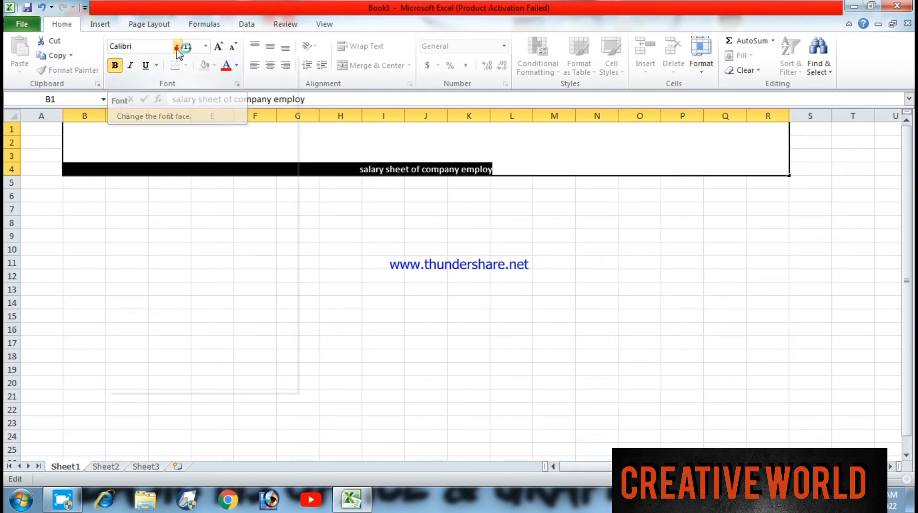
left_click(205, 46)
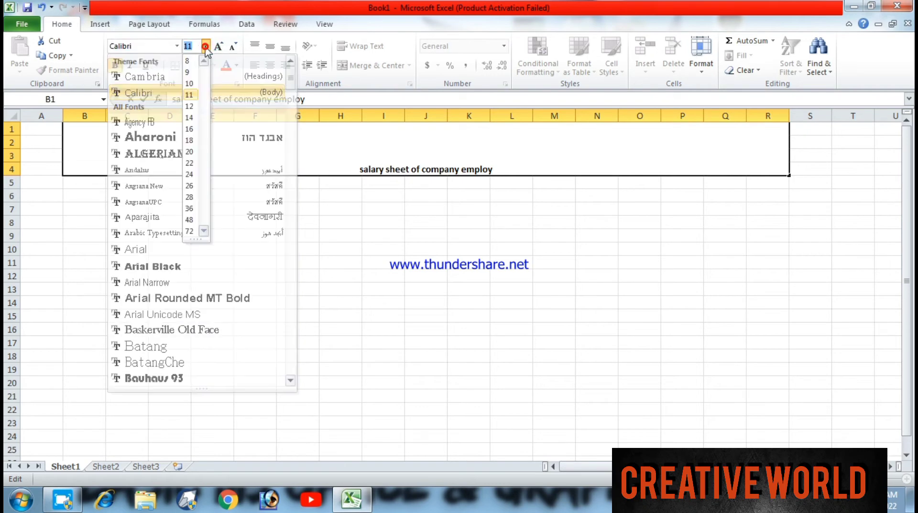
left_click(192, 197)
left_click(177, 46)
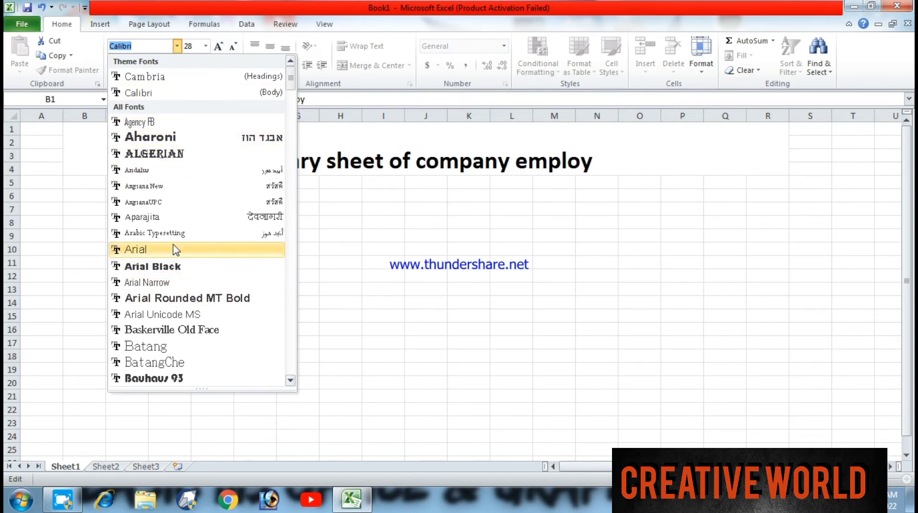
left_click(173, 154)
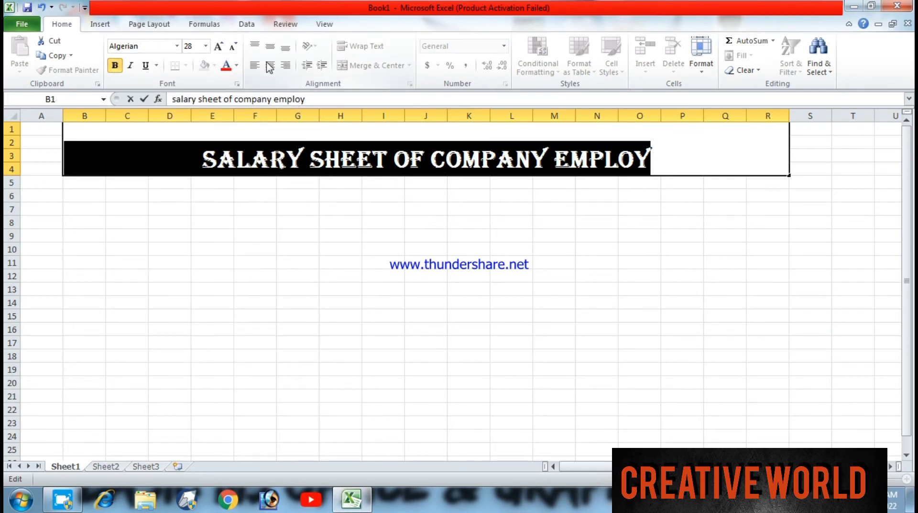
left_click(201, 237)
- Color the title text red and fill the merged title cell with medium grey
left_click(242, 167)
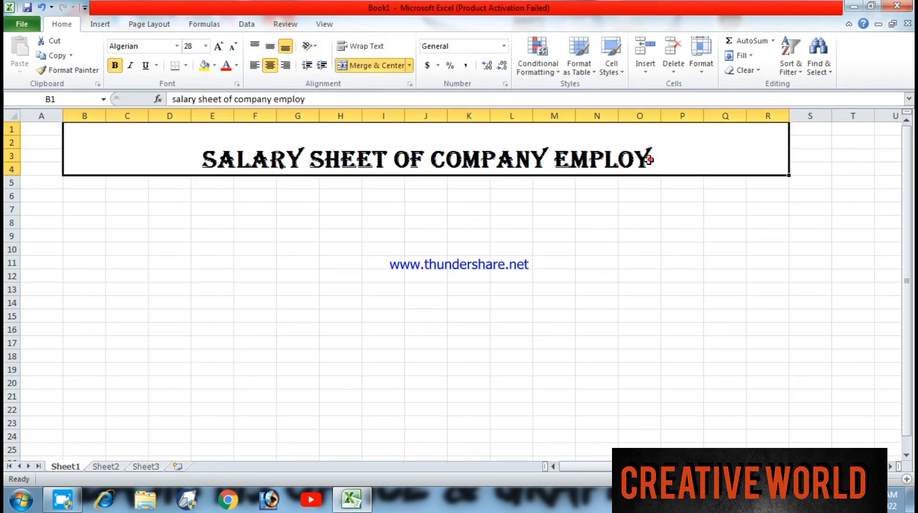
left_click(236, 65)
left_click(237, 179)
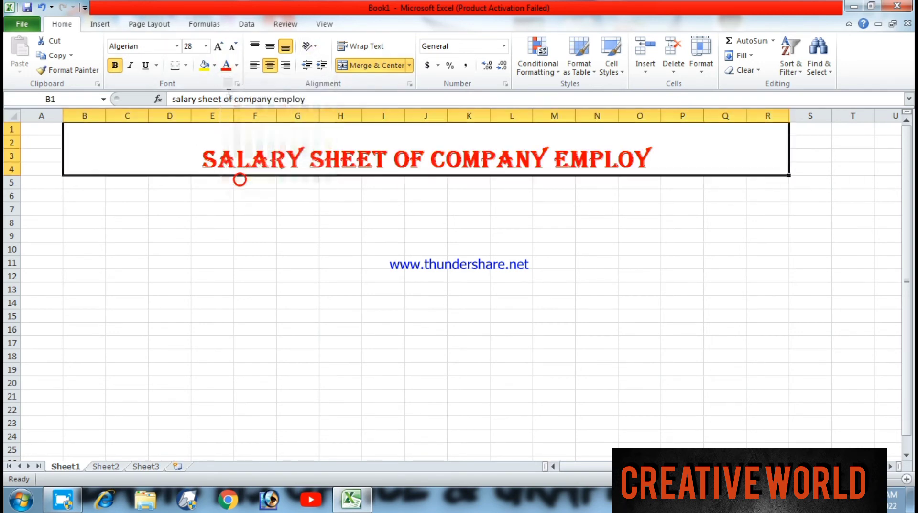
left_click(215, 67)
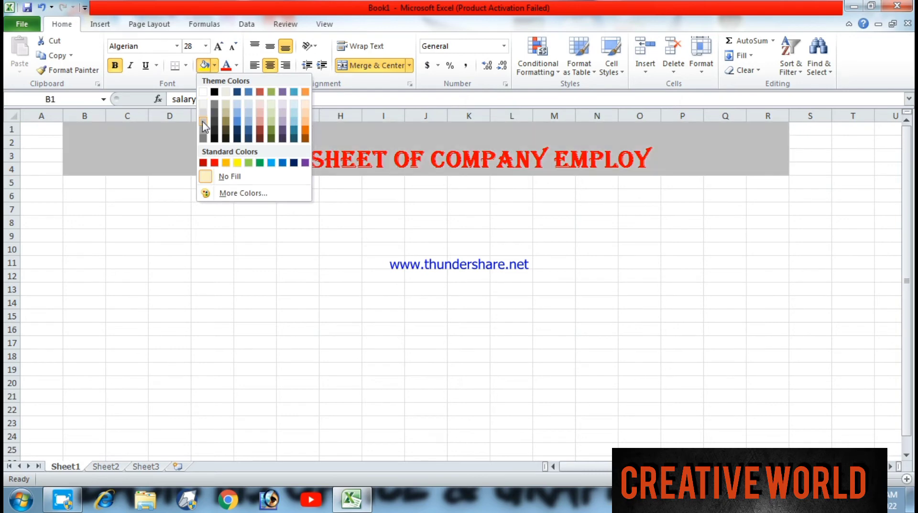
left_click(203, 118)
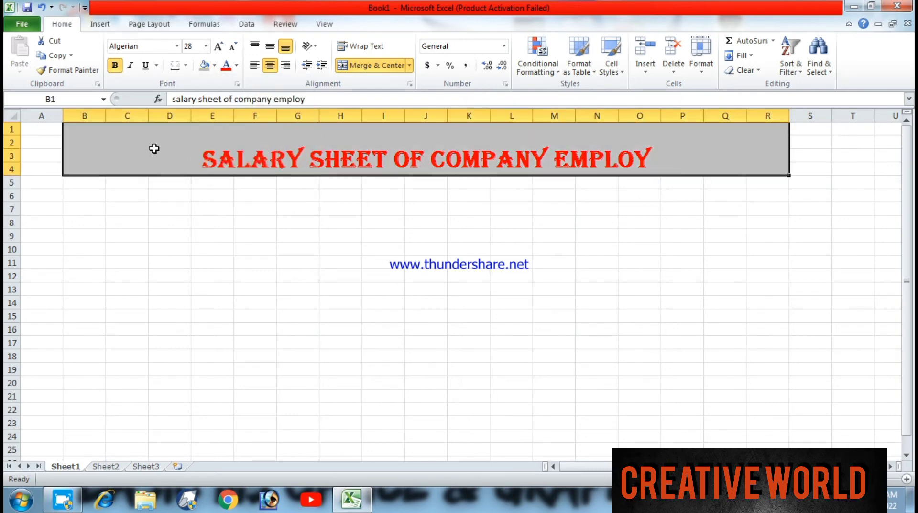
- Enter the column headers "SN." in A6 and "EMPLOY NAME" in B6
left_click(118, 192)
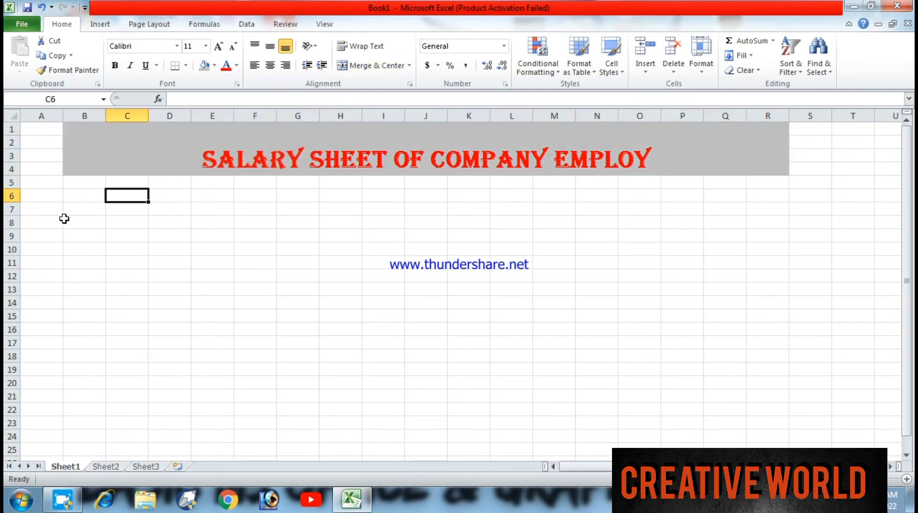
left_click(44, 196)
type("s")
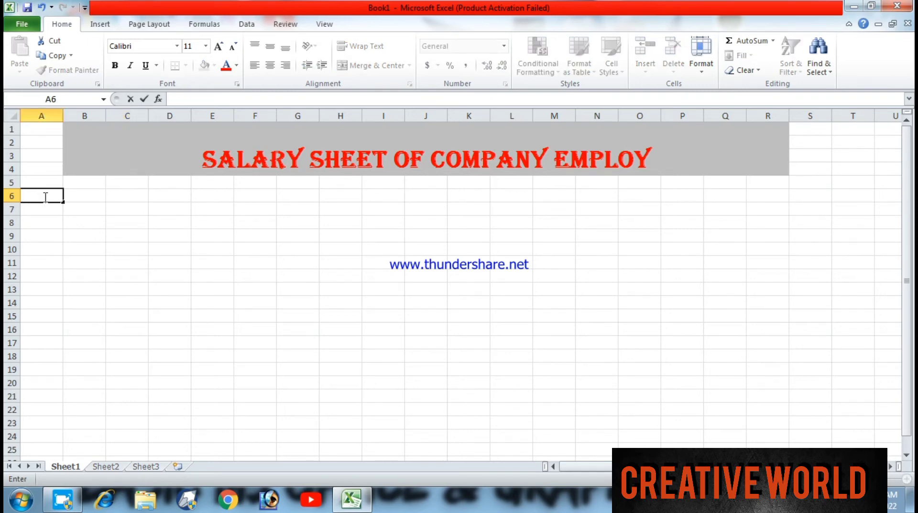
type("SN.")
key("Tab")
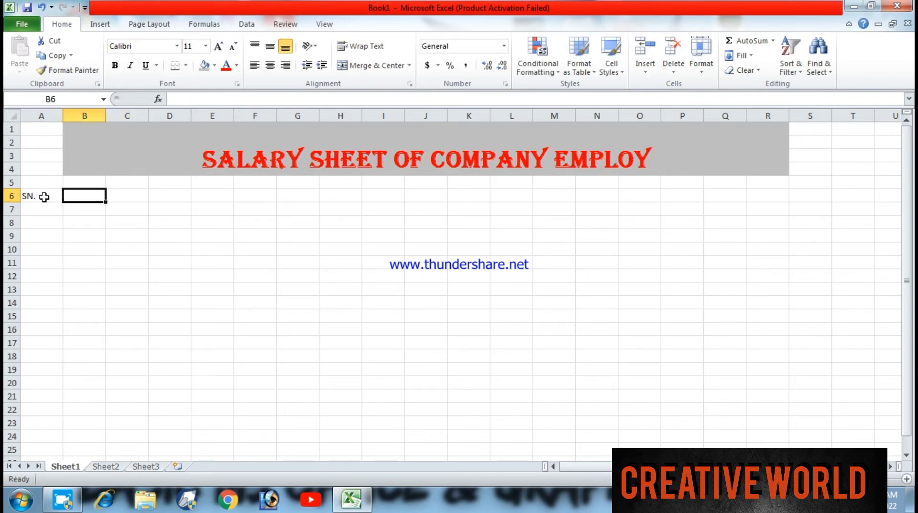
type("EM")
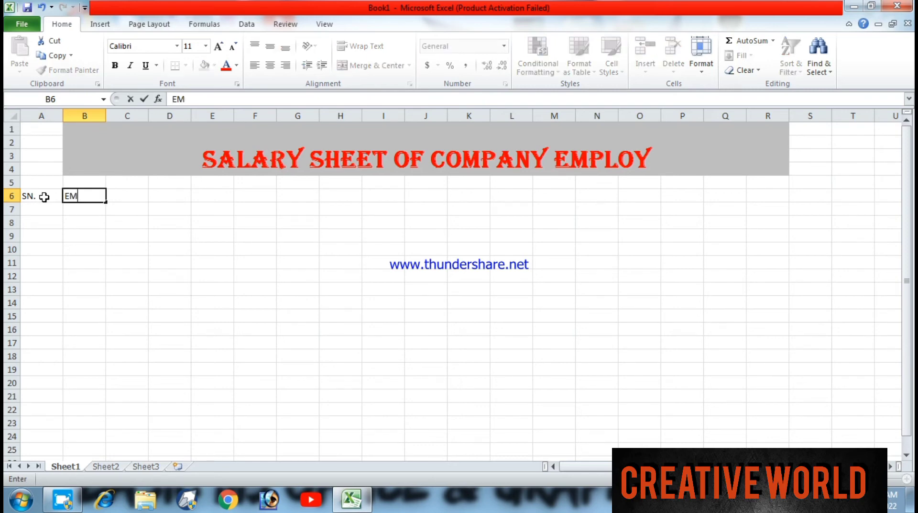
type("PLOY NAME")
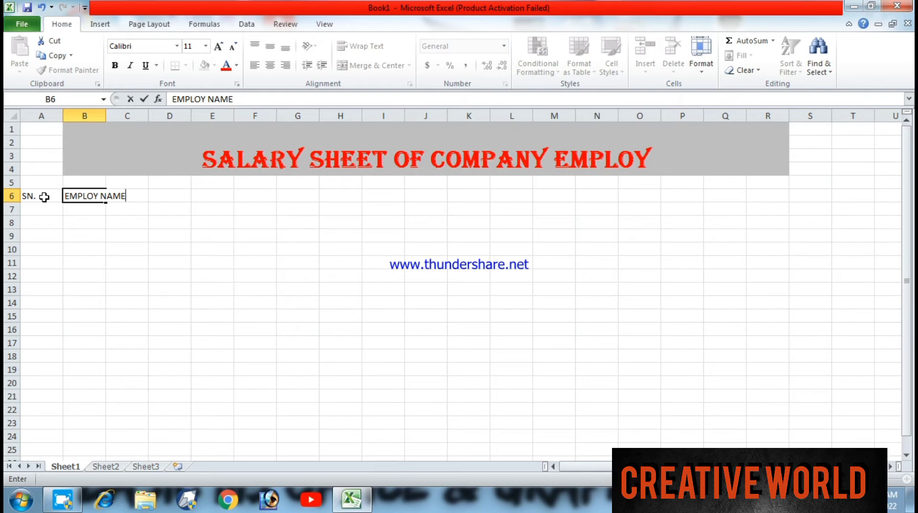
key("Tab")
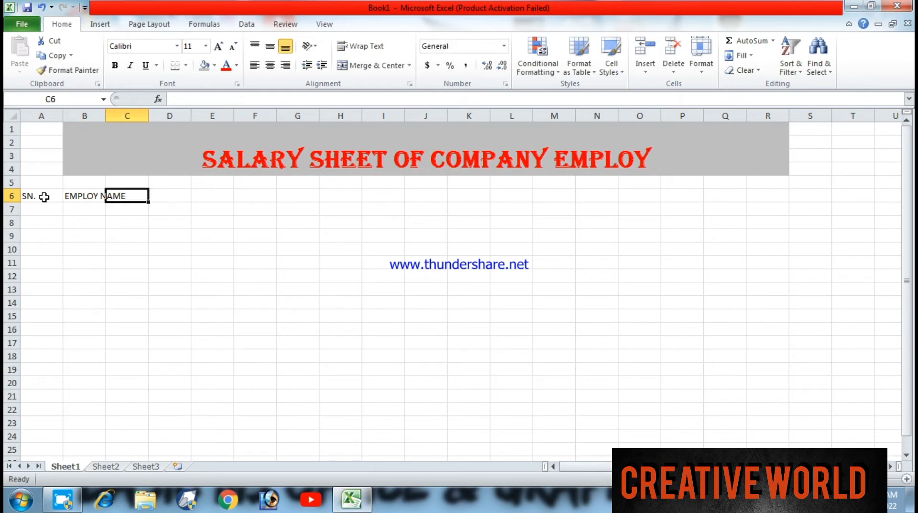
- Enter the column headers "SALARY" in C6 and "WORKING DAY" in D6
type("SALARY")
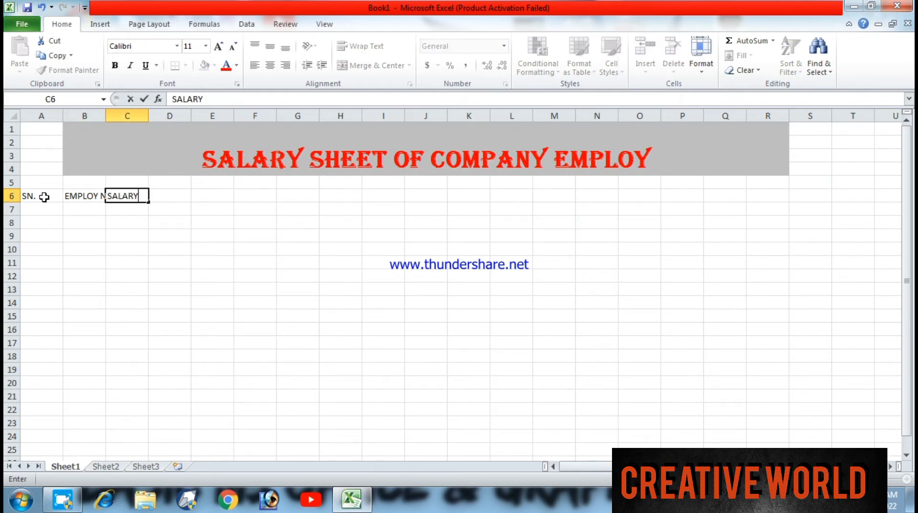
key("Tab")
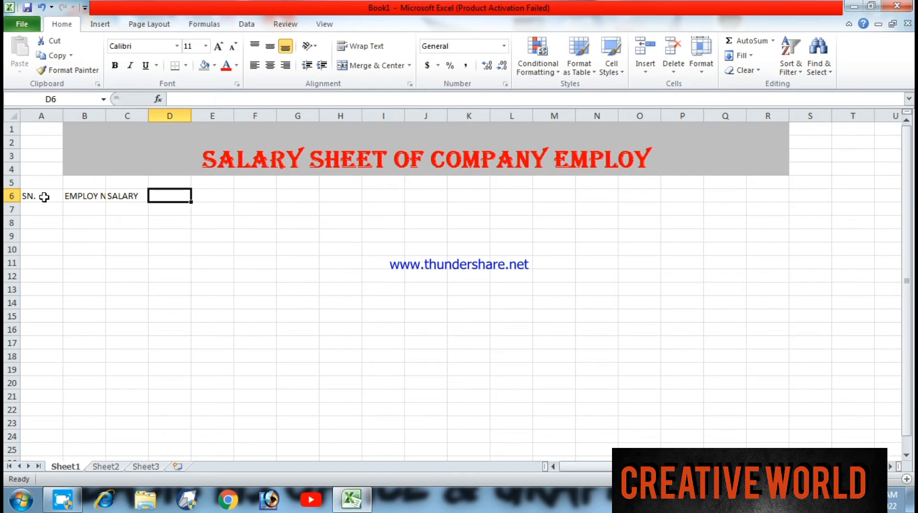
type("WORKING")
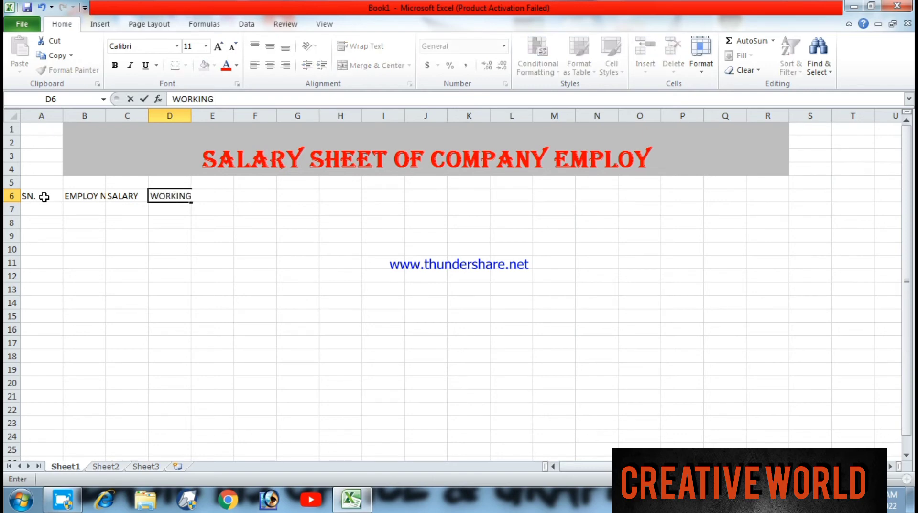
type(" DAY")
key("Tab")
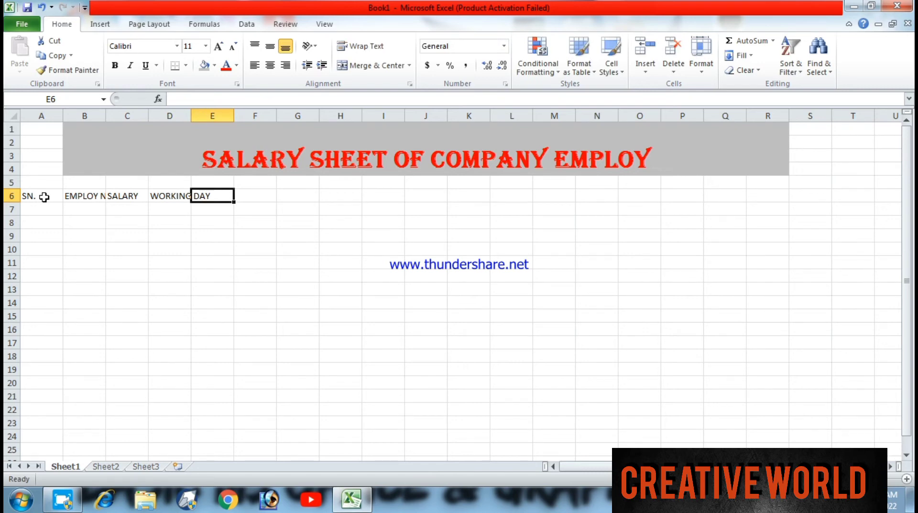
- Enter the column header "WORKING DAY AMT" in E6
type("W")
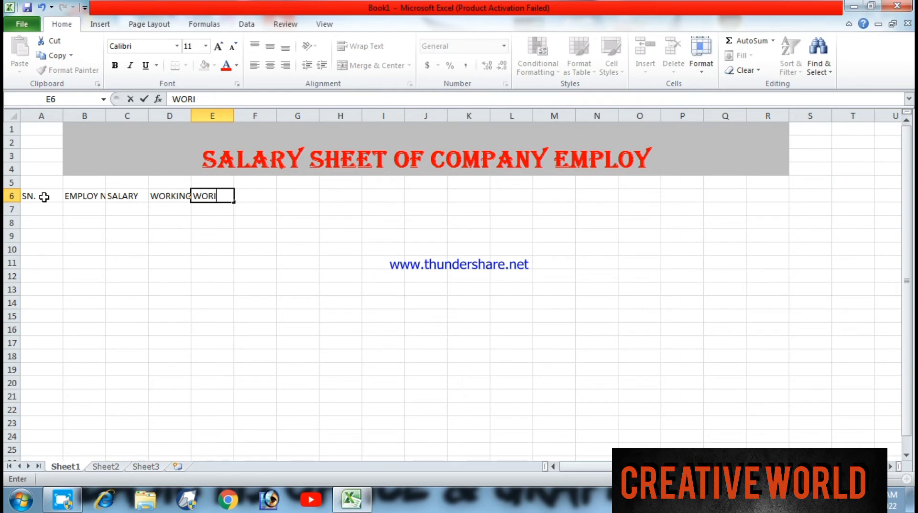
type("ORKING DAY")
type(" AND")
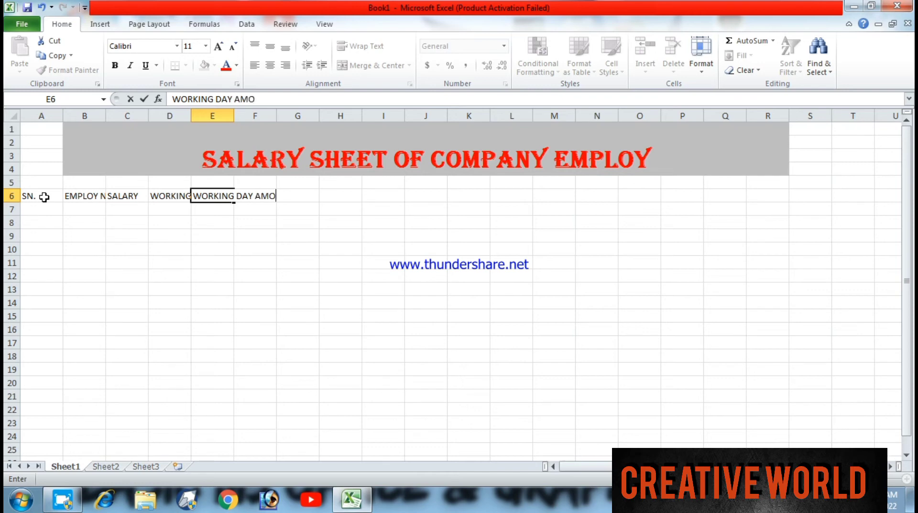
key("BackSpace")
key("BackSpace")
type("T")
type("M")
key("Tab")
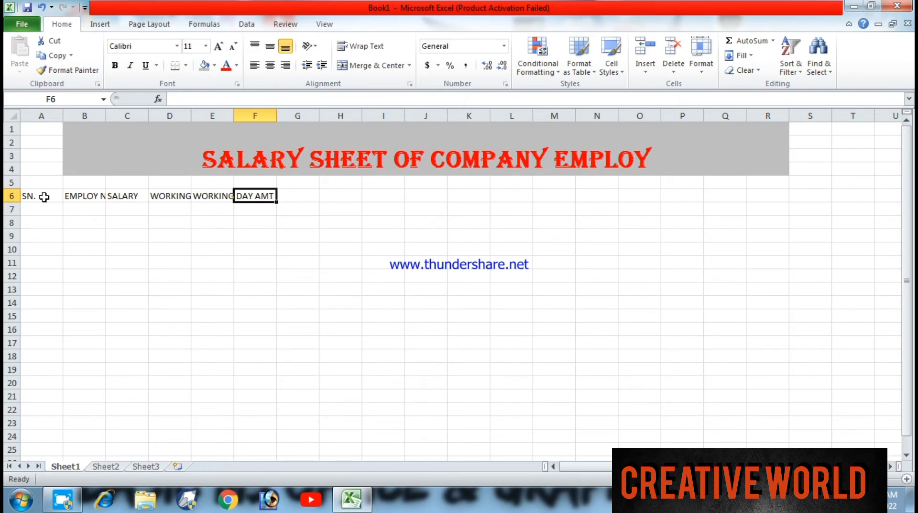
- Enter the column headers "OVER TIME" in F6 and "OVER TIME DAY" in G6
type("OVER ")
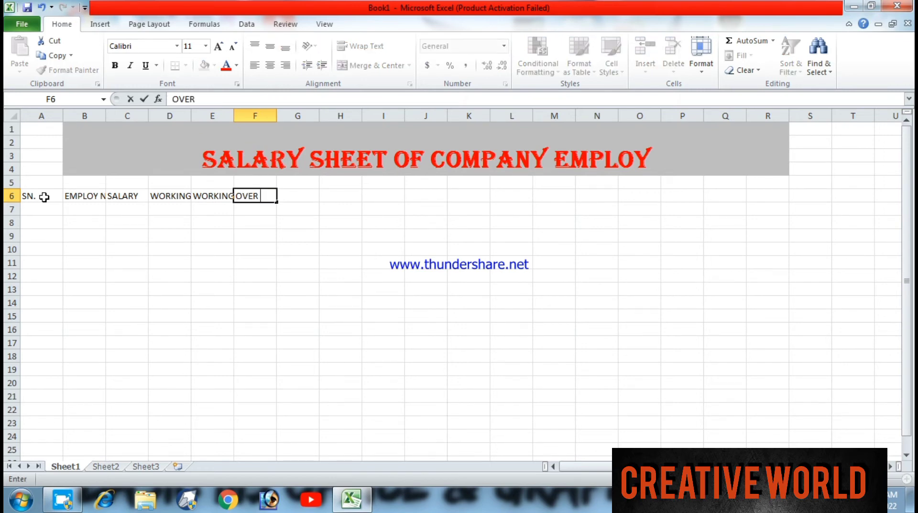
type("TIME")
key("Tab")
type("O")
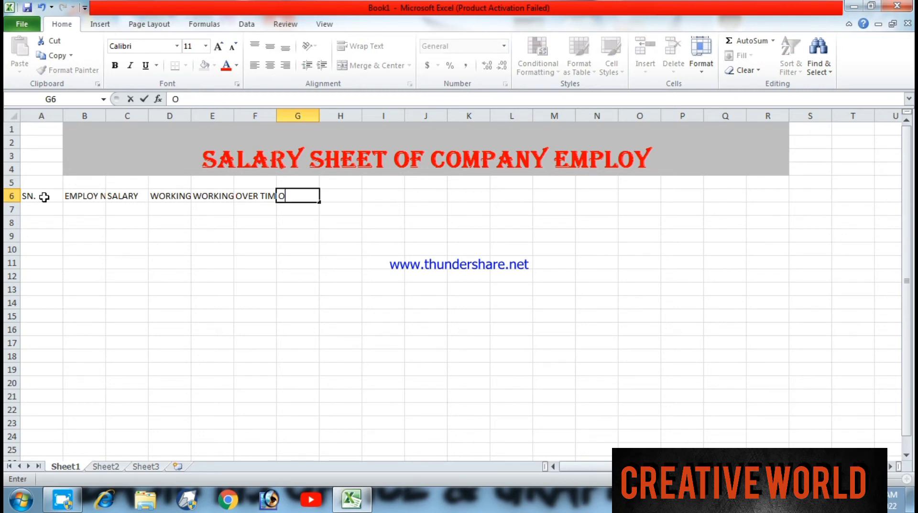
type("VER TIME")
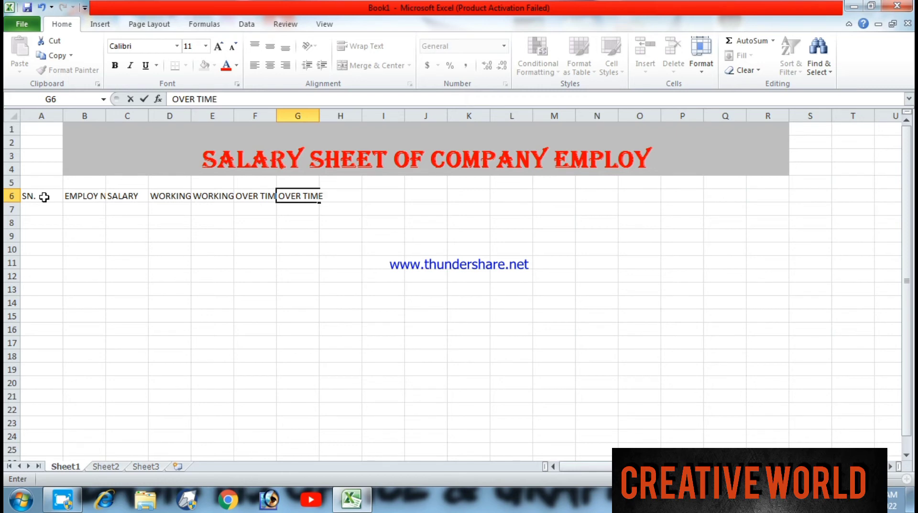
type(" DAY")
key("Tab")
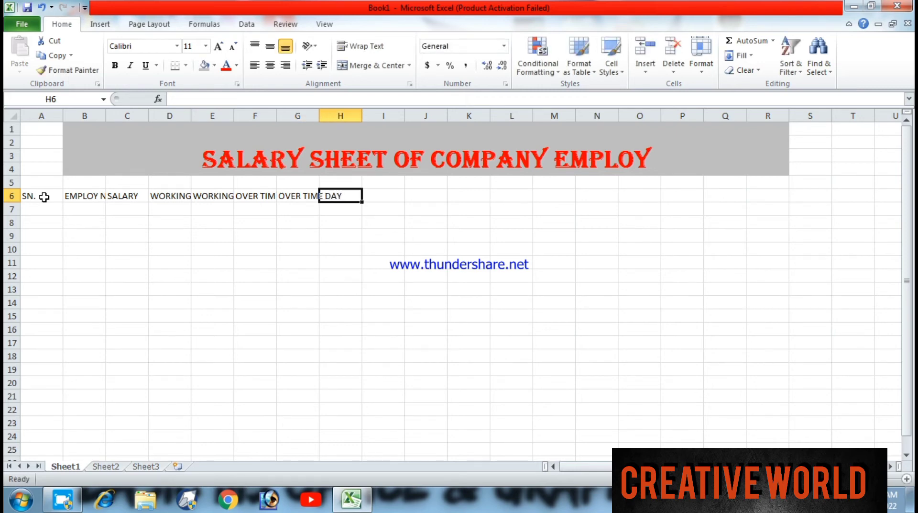
- Enter the column header "OVER TIME AMT" in H6 and an abbreviated total amount header in I6
type("O")
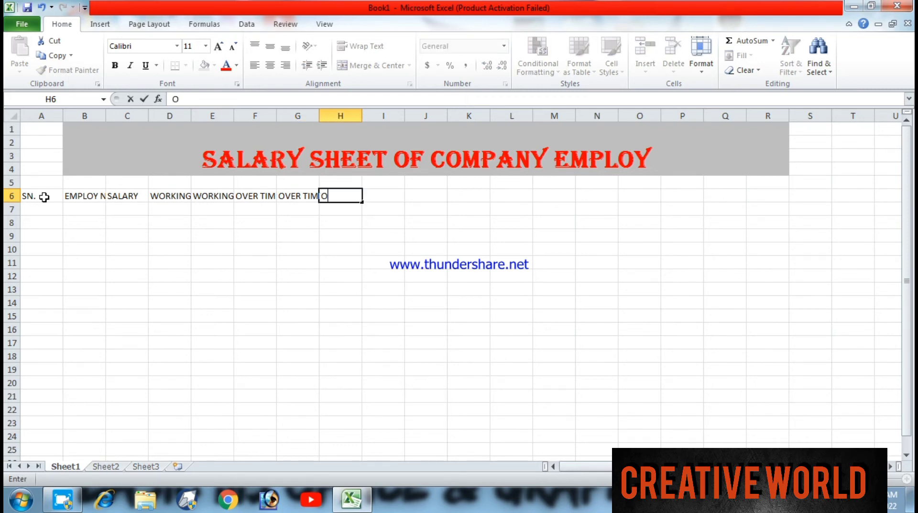
type("VER TIME AMT")
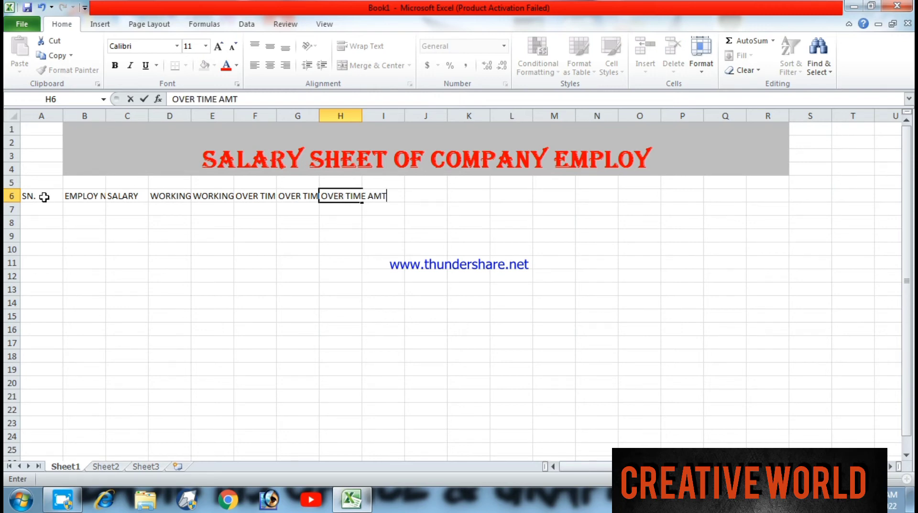
key("Tab")
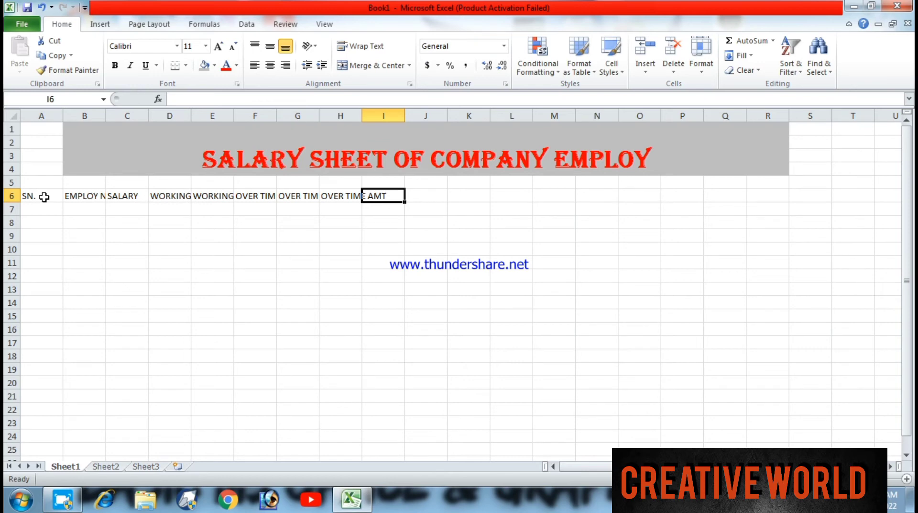
type("TOT")
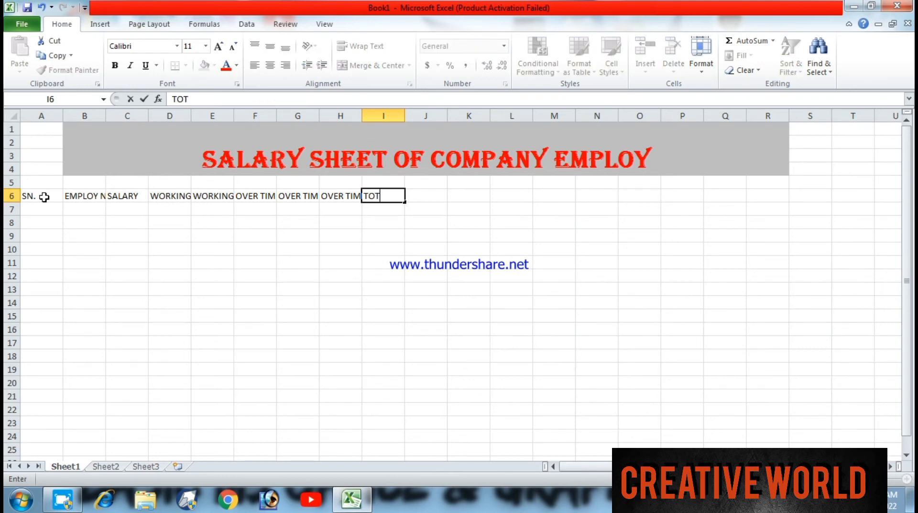
type("AL AM")
key("Tab")
- Enter the column header "E.S.I 1%" in J6 and the gross total header, written as one word, in K6
type("ES")
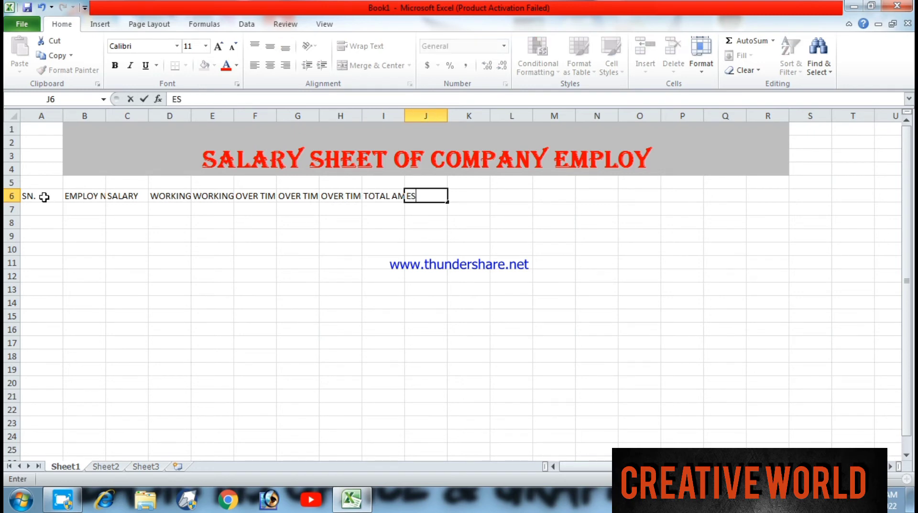
key("BackSpace")
type(".S.I 1%")
key("Tab")
type("GRO")
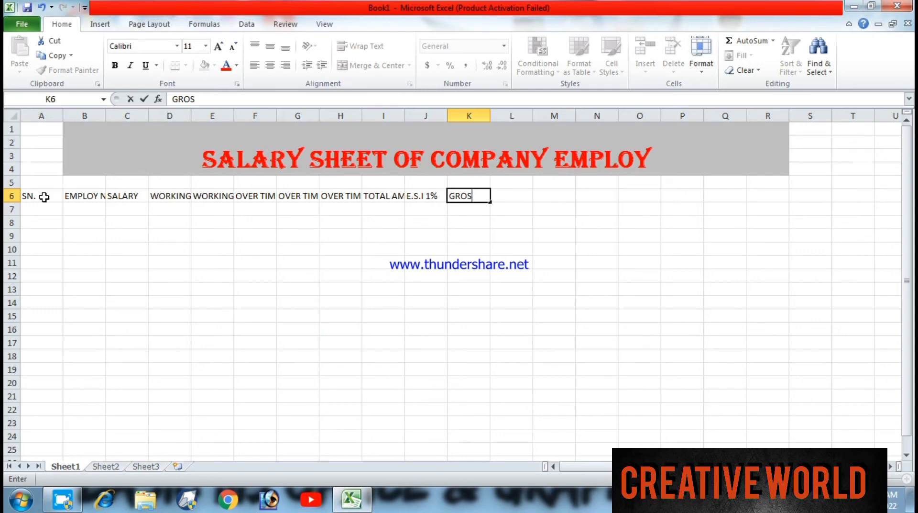
type("SSTOTAL")
key("Tab")
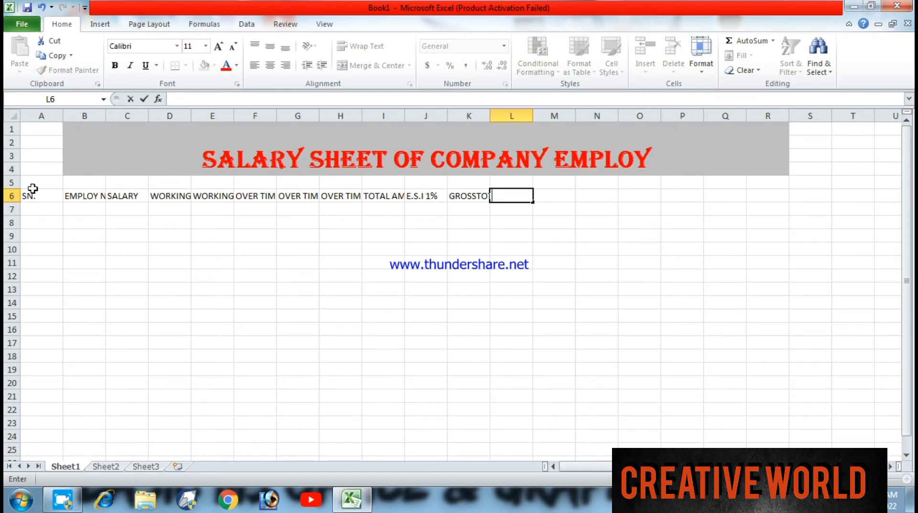
- Replace the header in K6 with "ADVANC"
key("Left")
key("Right")
key("BackSpace")
key("Left")
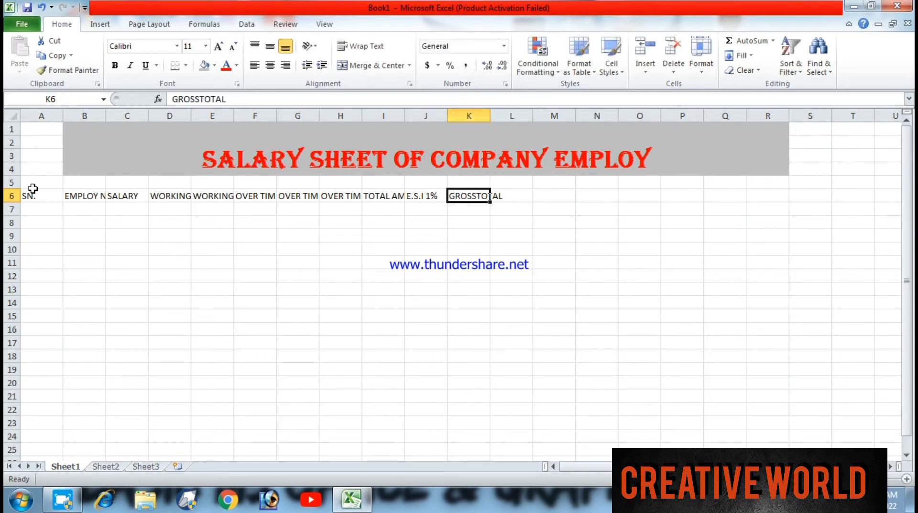
key("BackSpace")
type("A")
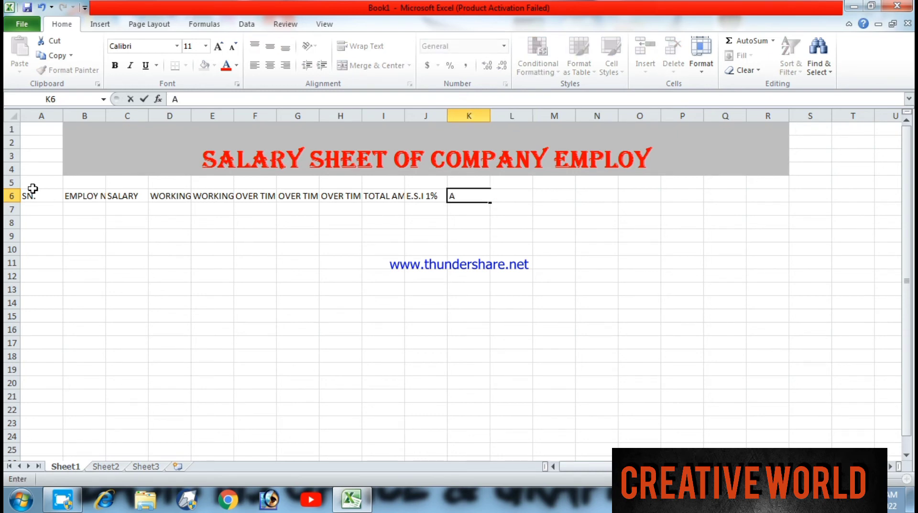
type("DVANC")
key("Right")
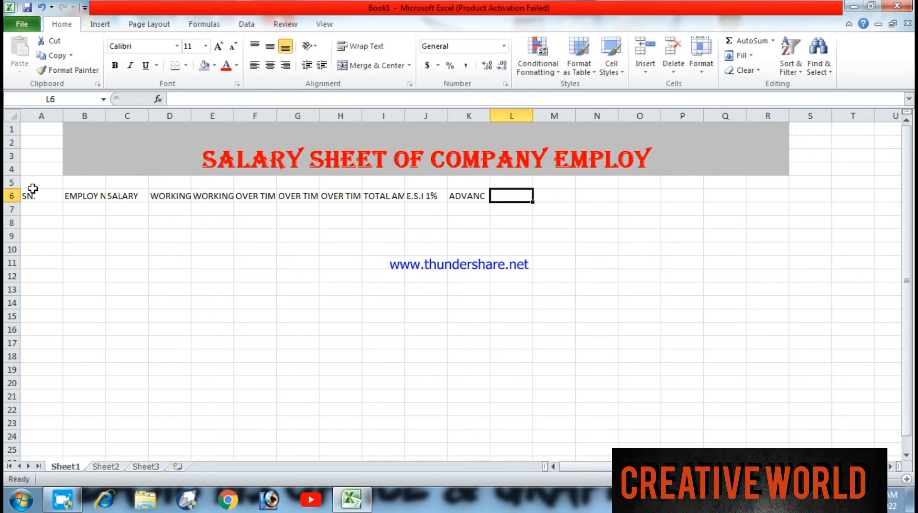
- Enter the column header "GROSS TOTAL" in L6
type("GRAO")
key("BackSpace")
key("BackSpace")
key("BackSpace")
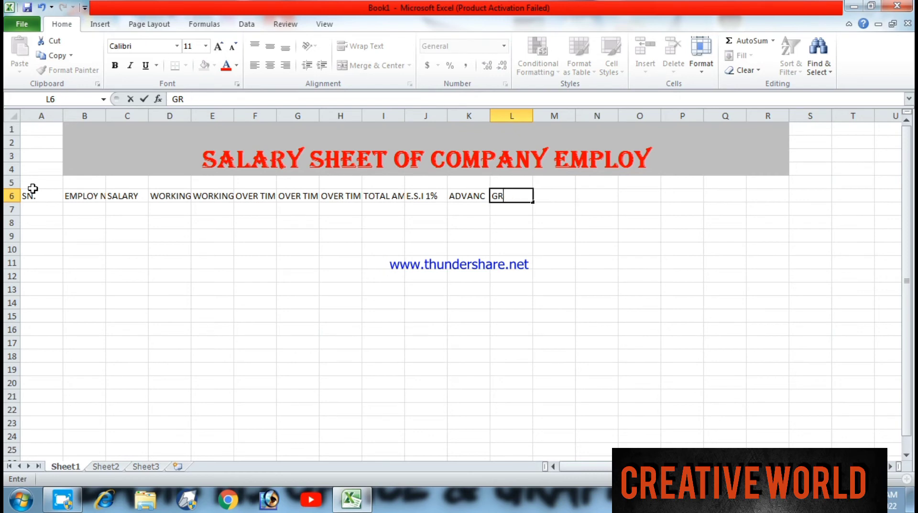
type("ROSS TOTAL")
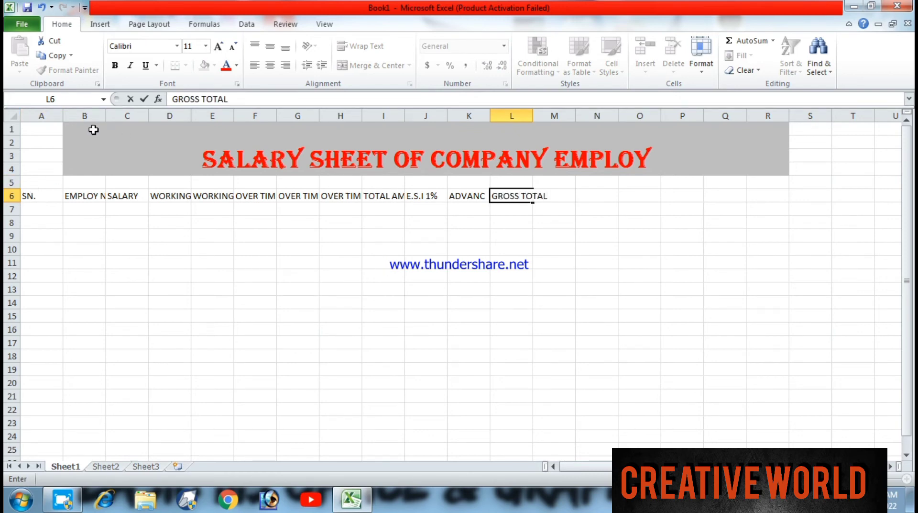
- Adjust the widths of columns A, B, D to J and L to suit the headers in row 6
left_click(56, 128)
left_click_drag(63, 116, 124, 117)
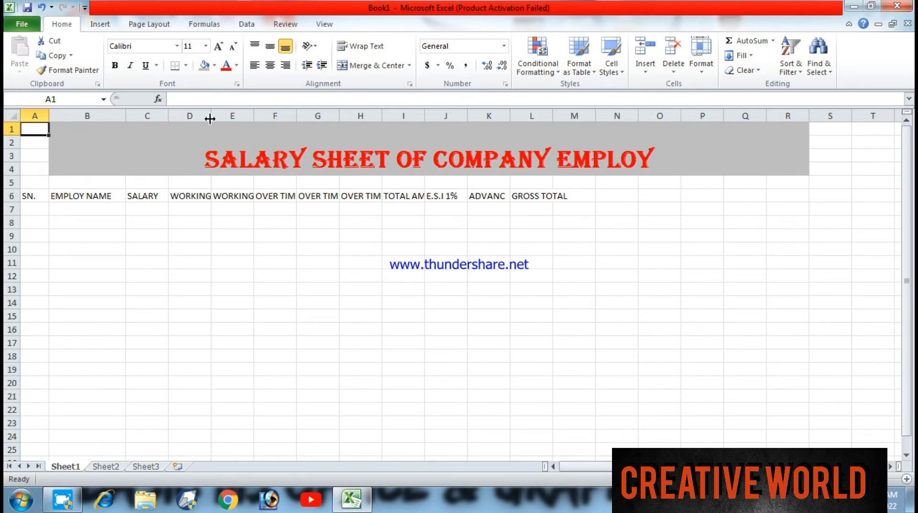
left_click_drag(211, 116, 592, 116)
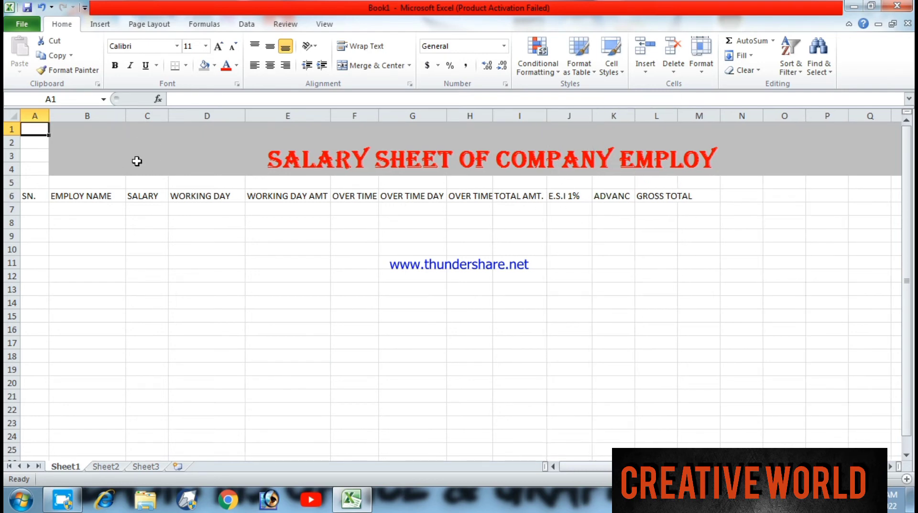
left_click_drag(126, 116, 133, 116)
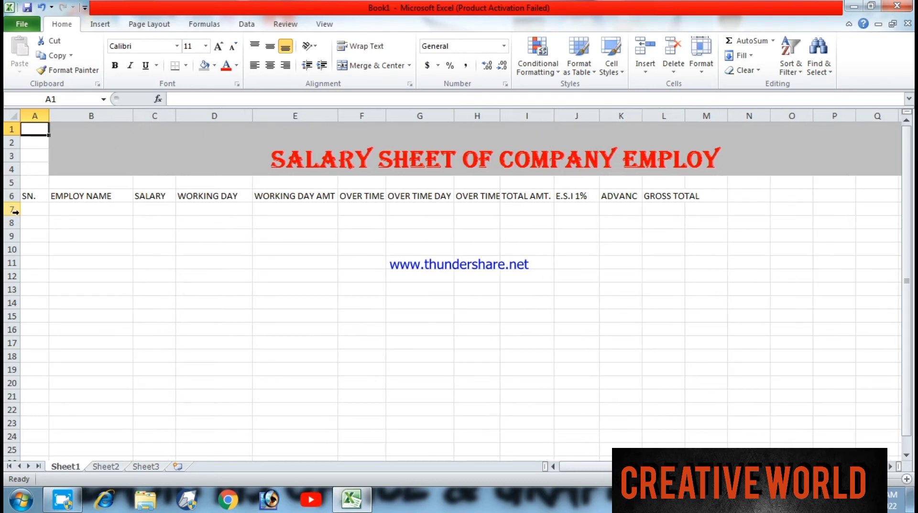
left_click_drag(686, 117, 704, 120)
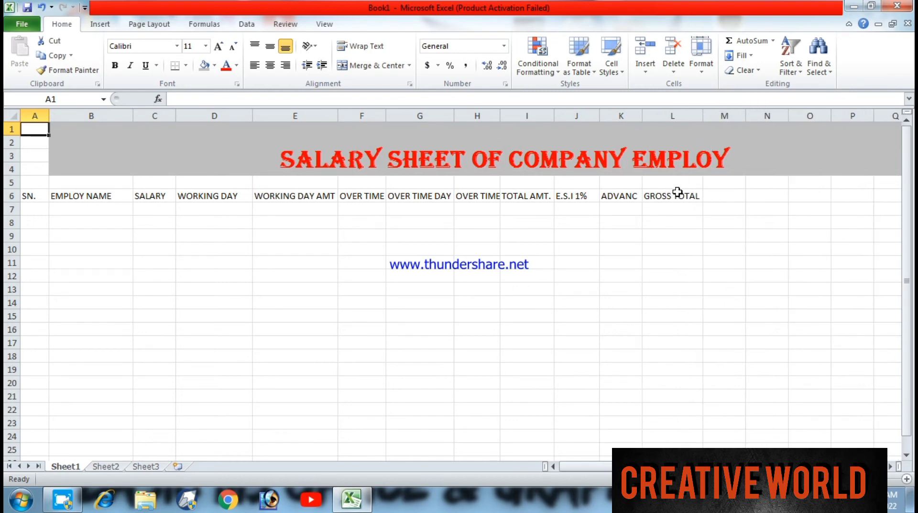
- Try a light olive green fill on L5:L23 and undo it along with the widening of column L
left_click_drag(677, 184, 694, 422)
left_click(215, 66)
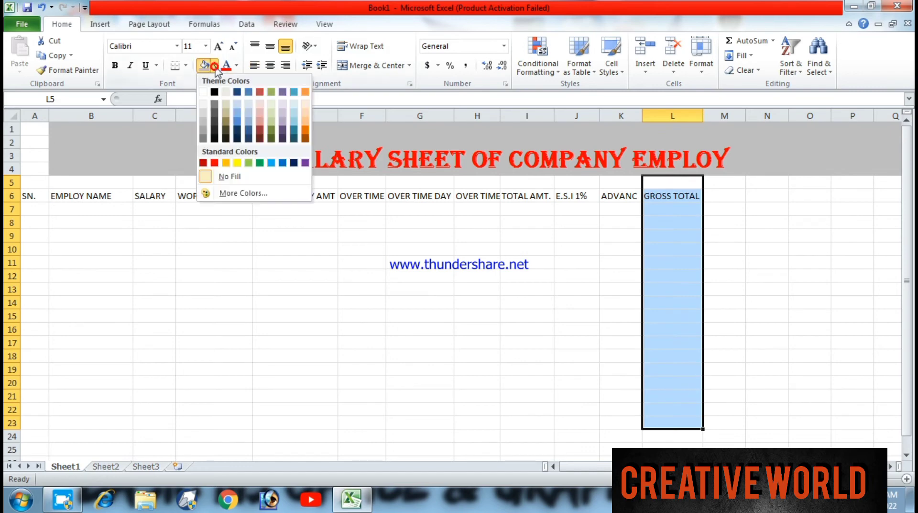
left_click(271, 118)
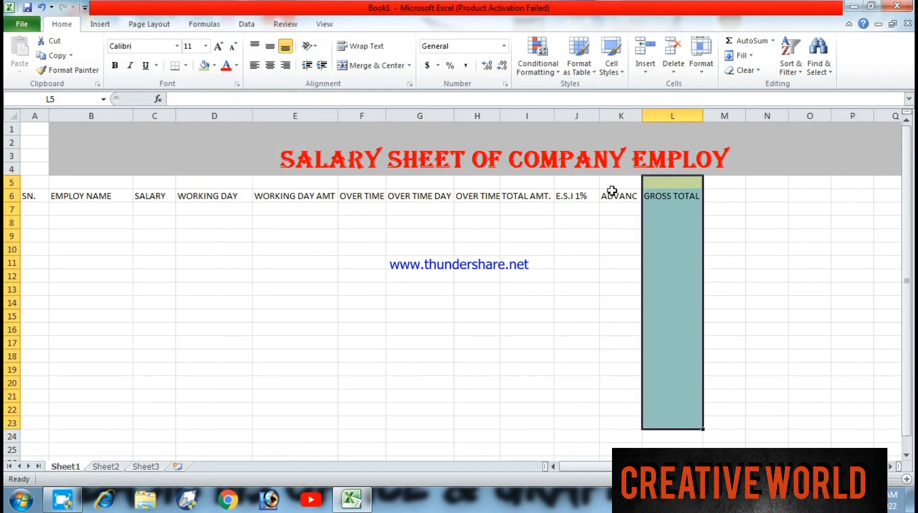
left_click(667, 196)
left_click_drag(666, 185, 672, 333)
left_click(673, 329)
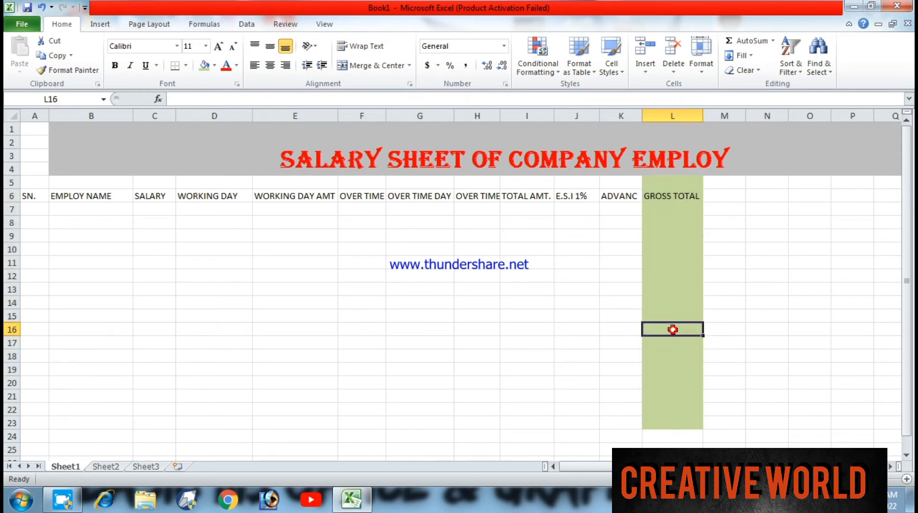
key("ctrl+z")
key("ctrl+z")
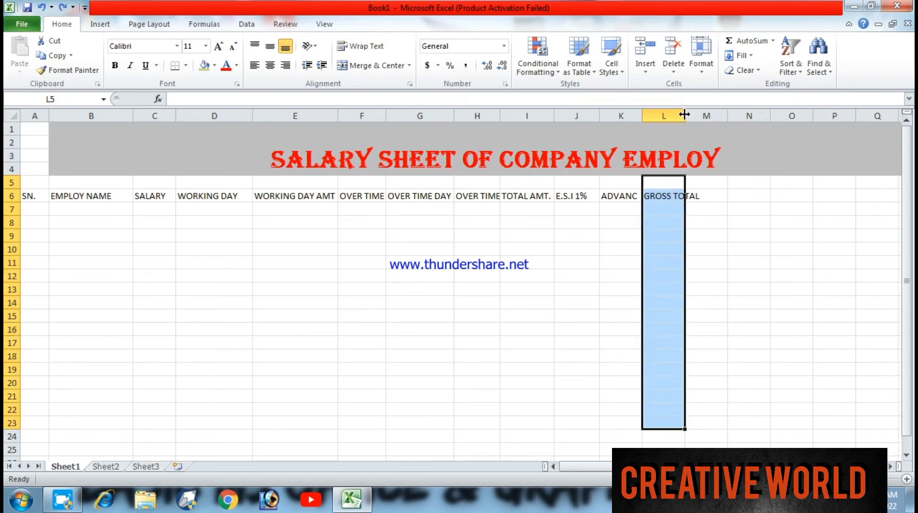
- Widen column L to fit the GROSS TOTAL header and fill L7:L21 with light olive green
left_click_drag(685, 114, 703, 115)
left_click_drag(672, 196, 674, 222)
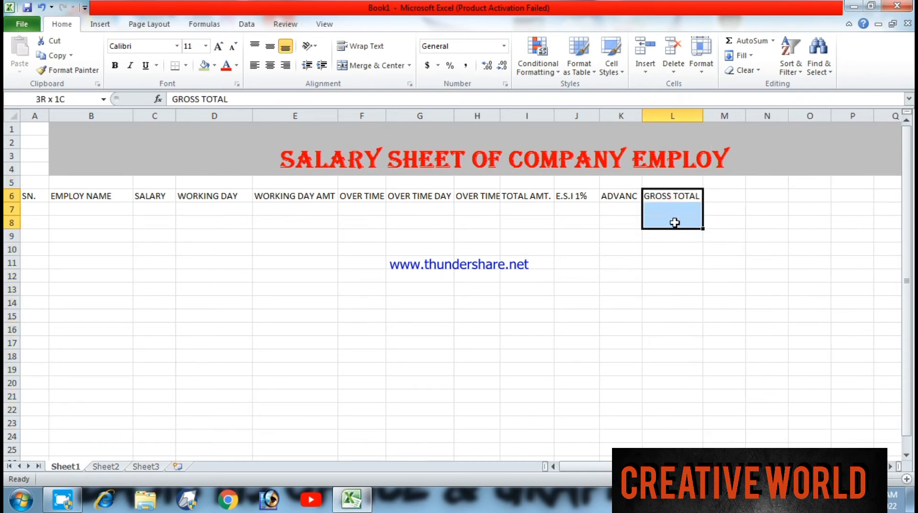
left_click(672, 209)
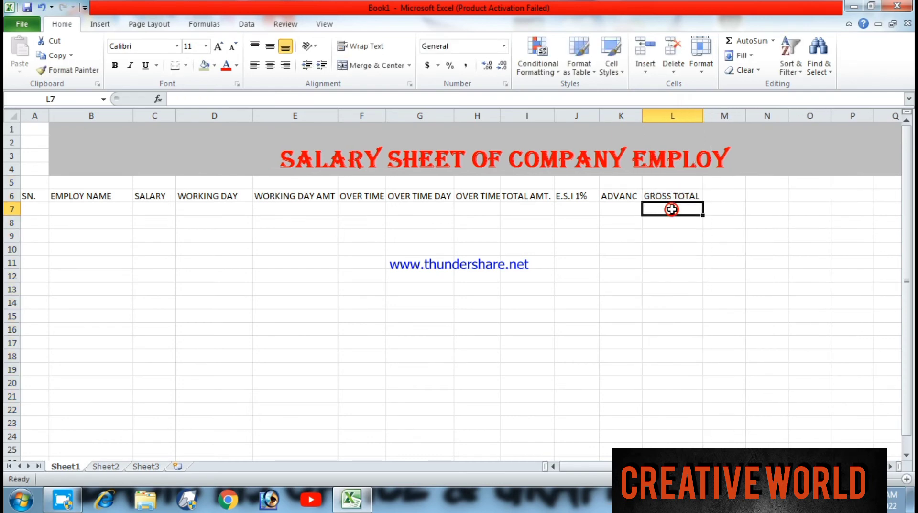
left_click_drag(678, 210, 678, 396)
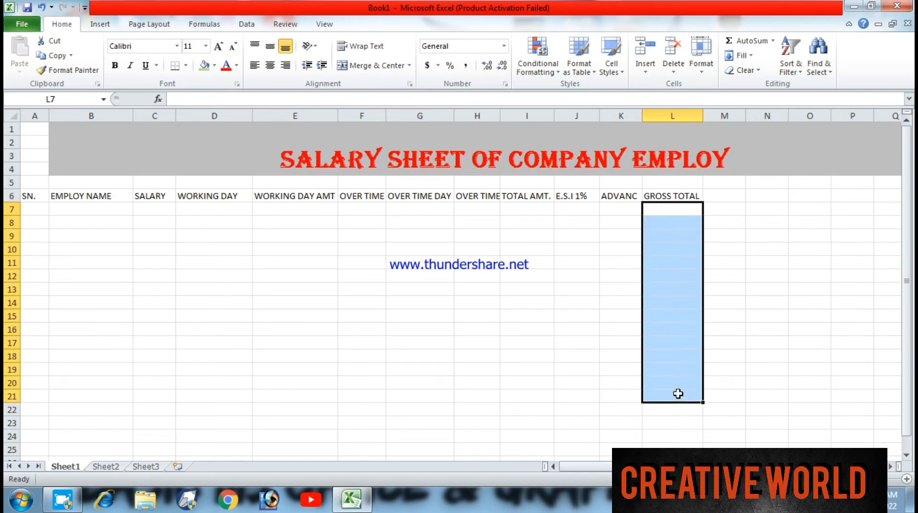
left_click(206, 66)
- Fill the cells under the ADVANC header, K7:K21, with standard red
left_click_drag(614, 209, 618, 397)
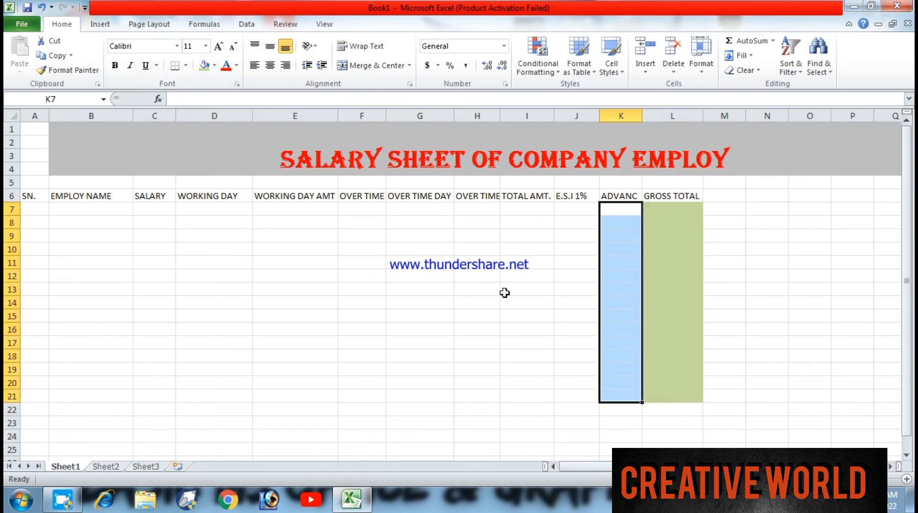
left_click(215, 65)
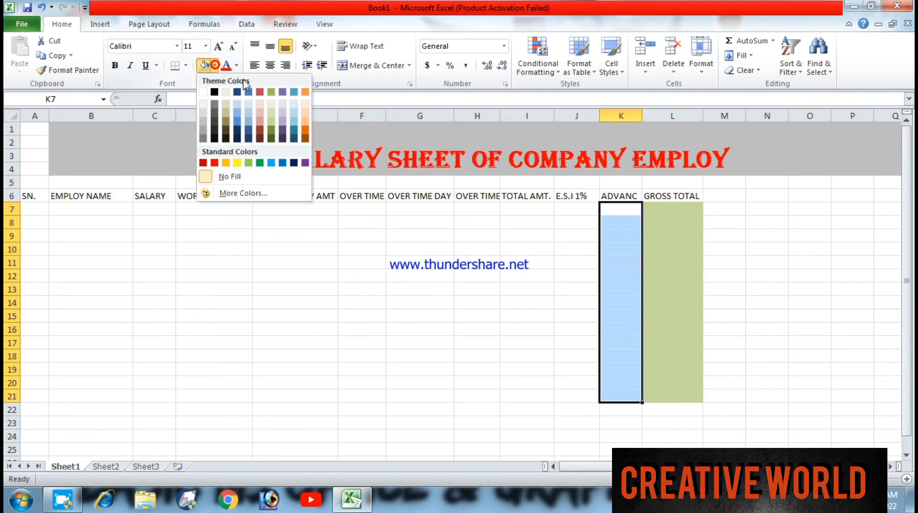
left_click(216, 163)
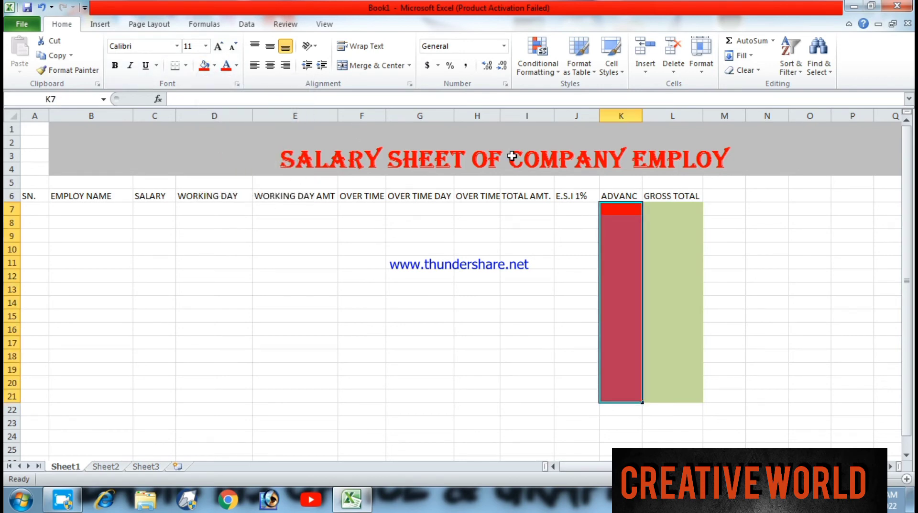
right_click(782, 495)
left_click(815, 437)
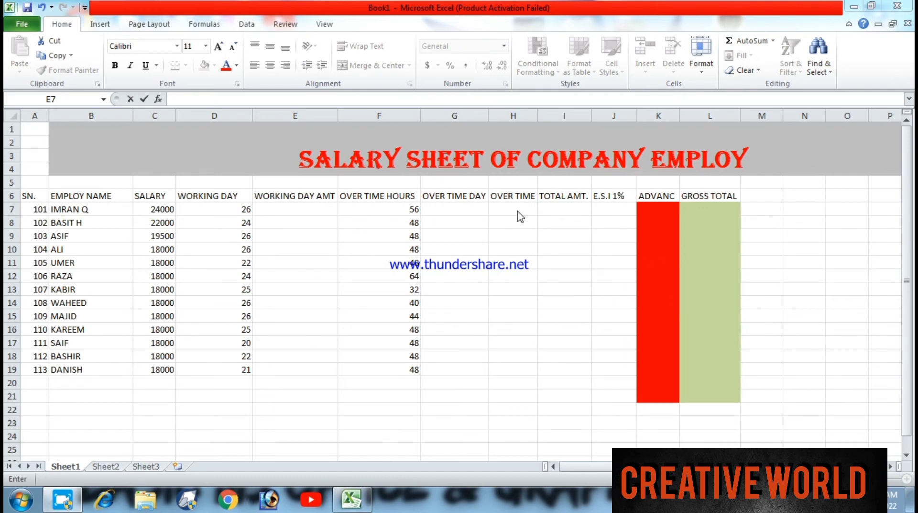
- Calculate the working day amount in E7 with =C7*D7/30 and copy the formula down to E19
left_click(290, 208)
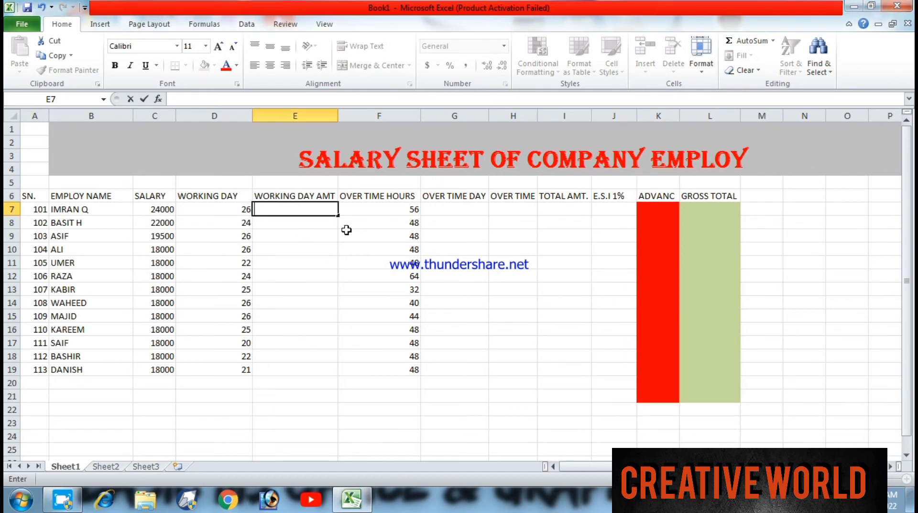
type("=")
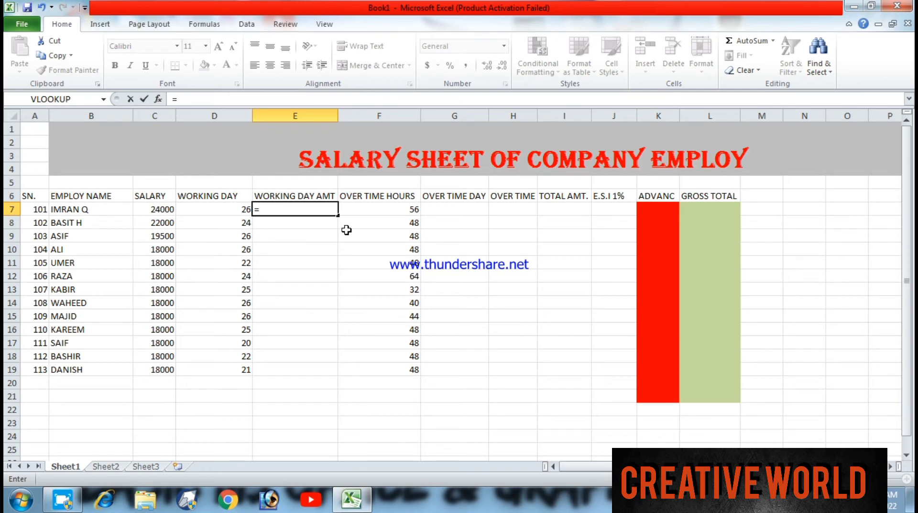
left_click(141, 211)
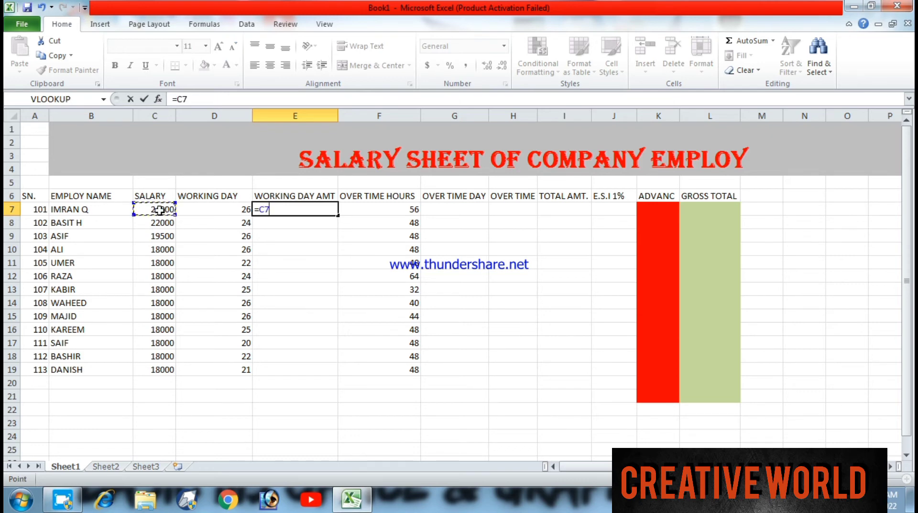
type("*")
left_click(223, 211)
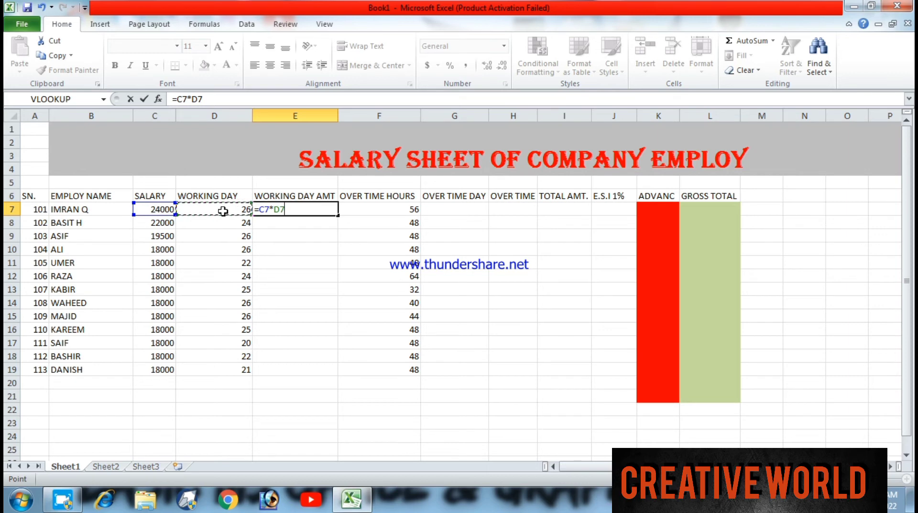
type("/30")
key("Return")
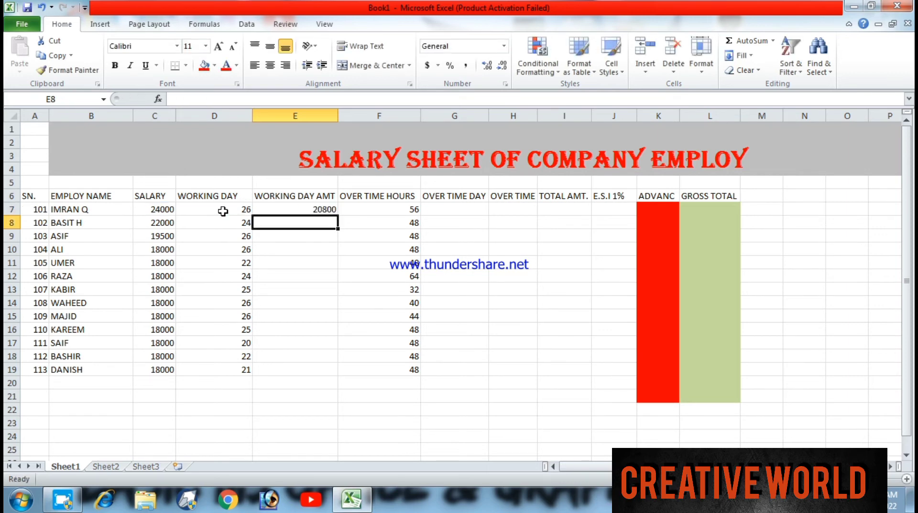
left_click(318, 209)
left_click_drag(338, 215, 345, 374)
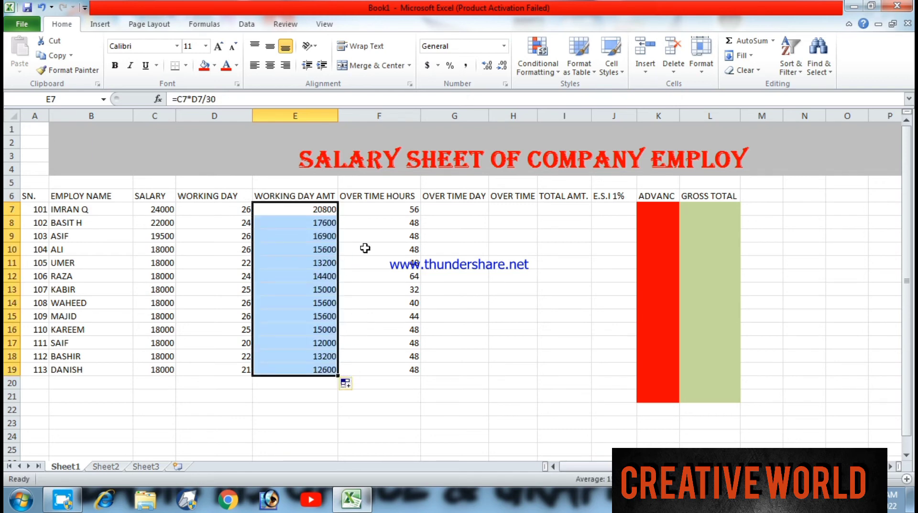
left_click(436, 209)
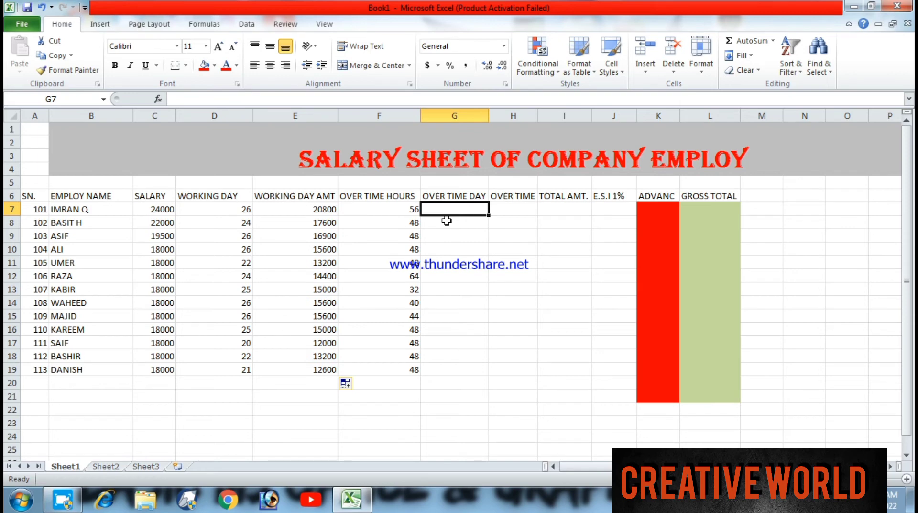
type("=")
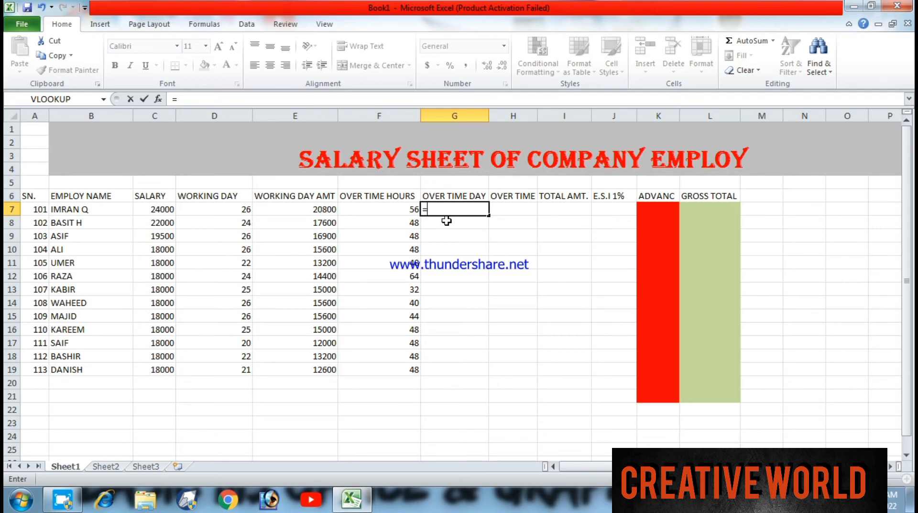
left_click(389, 211)
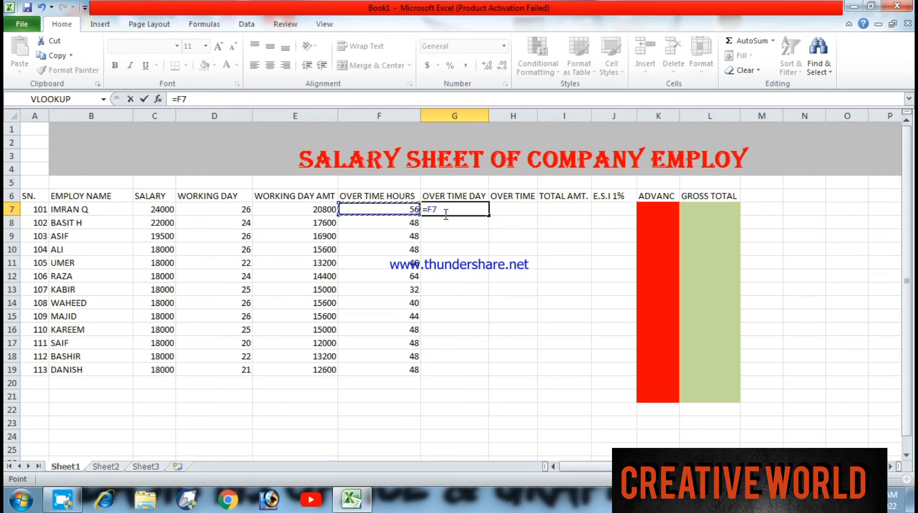
key("Return")
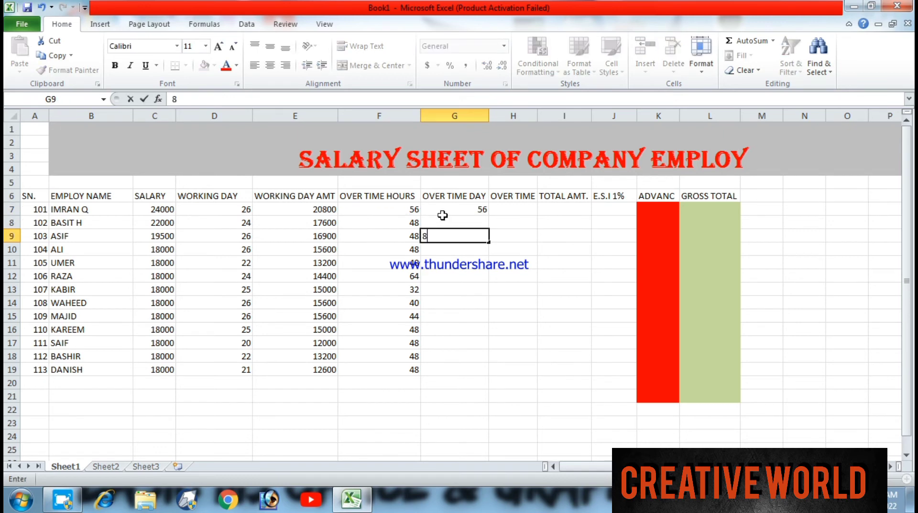
left_click(454, 210)
key("BackSpace")
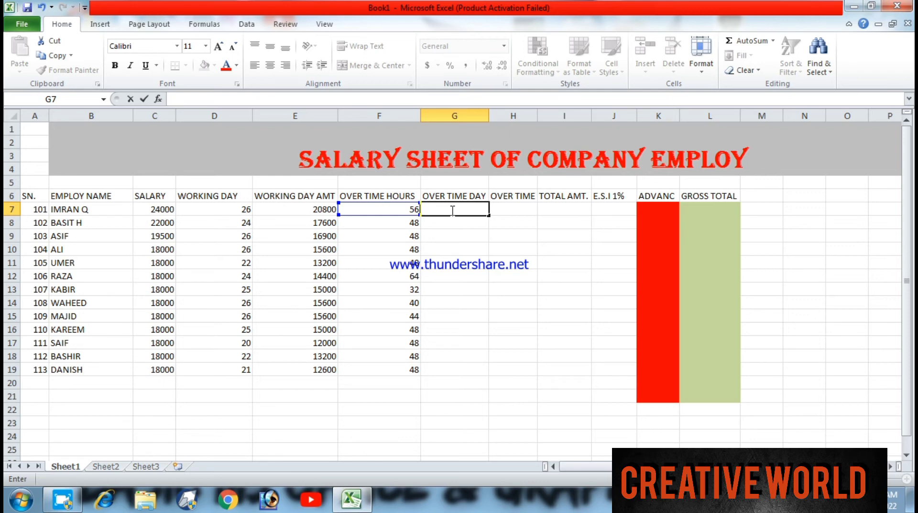
- Convert overtime hours to overtime days in G7 with =F7/8 and copy the formula down to G19
type("=")
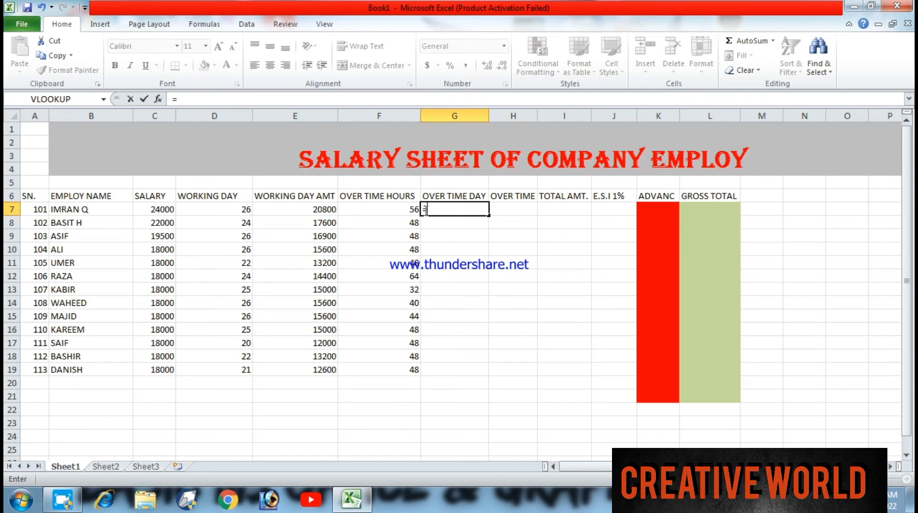
left_click(399, 215)
type("/")
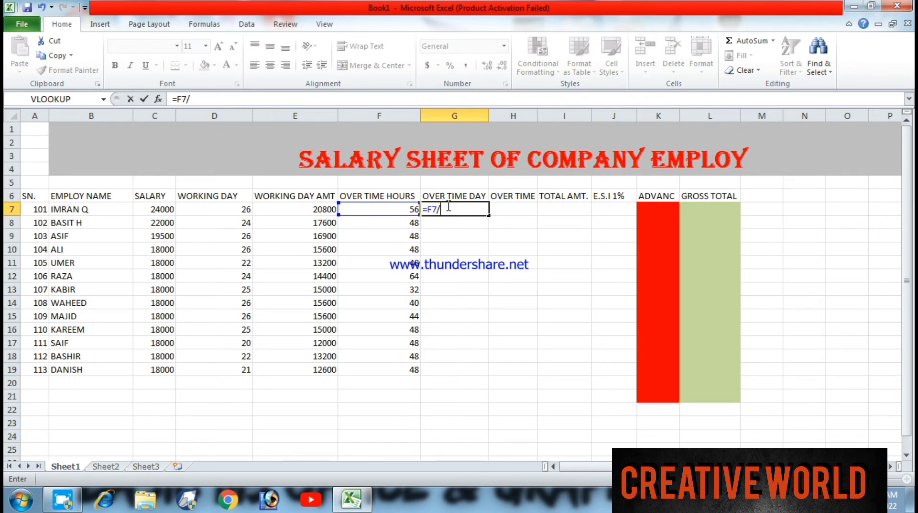
type("4")
key("BackSpace")
type("8")
key("Return")
left_click(459, 209)
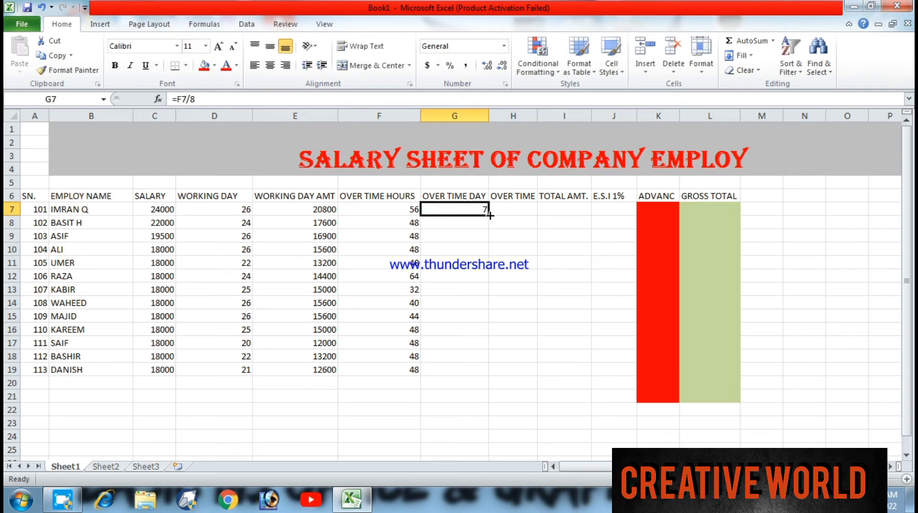
left_click_drag(489, 216, 477, 381)
left_click(512, 210)
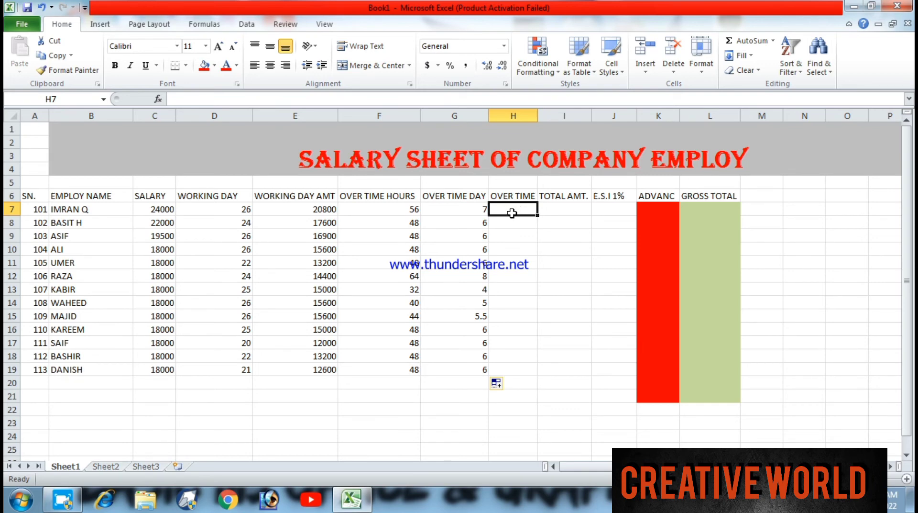
- Calculate the overtime pay in H7 with =C7*G7/30 and copy the formula down to H19
type("=")
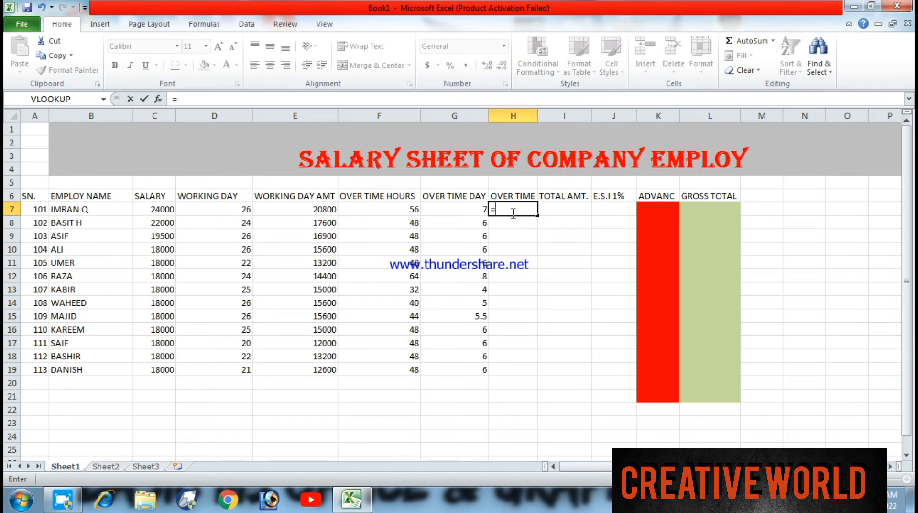
left_click(154, 209)
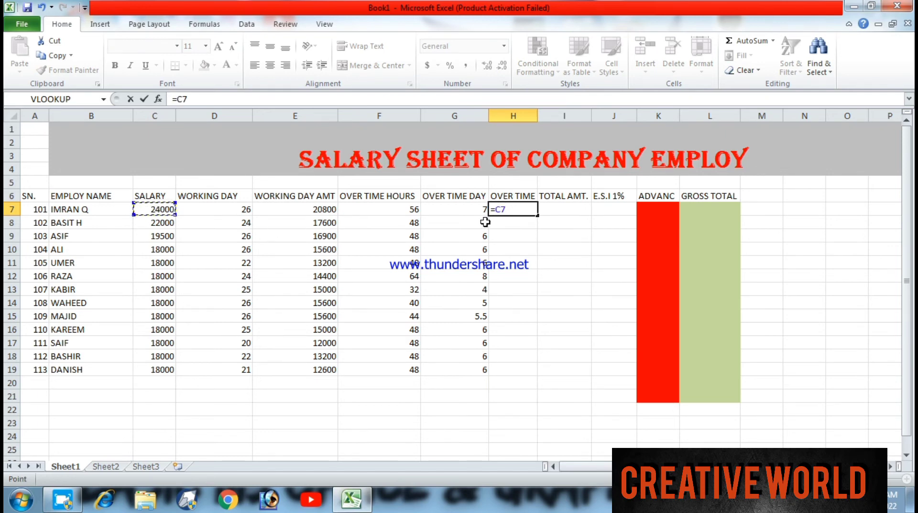
type("*")
left_click(457, 211)
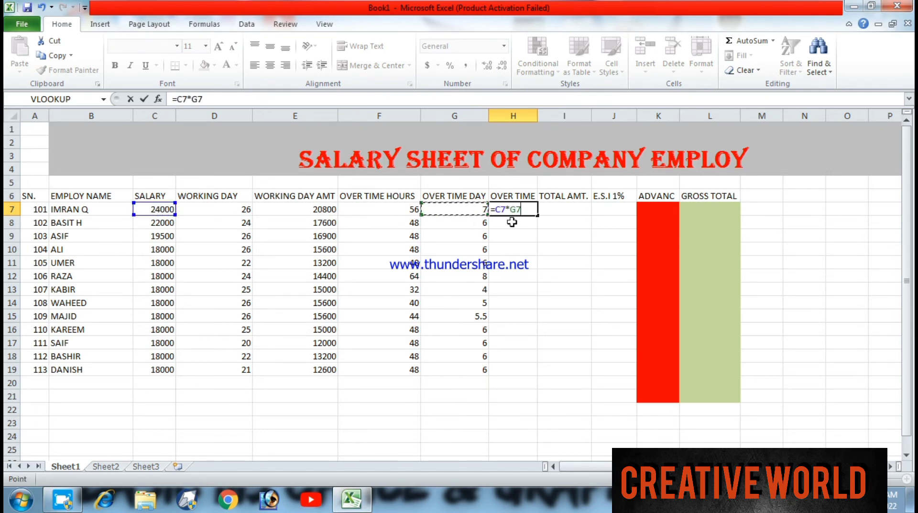
type("/30")
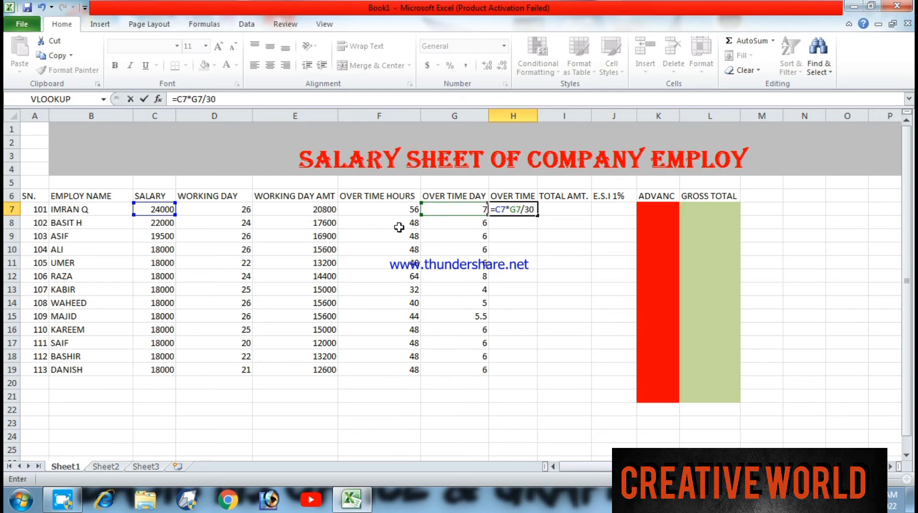
key("Return")
left_click(526, 210)
left_click_drag(536, 215, 532, 374)
- Add working day amount and overtime pay in I7 with =E7+H7 and copy the formula down to I19
left_click(575, 209)
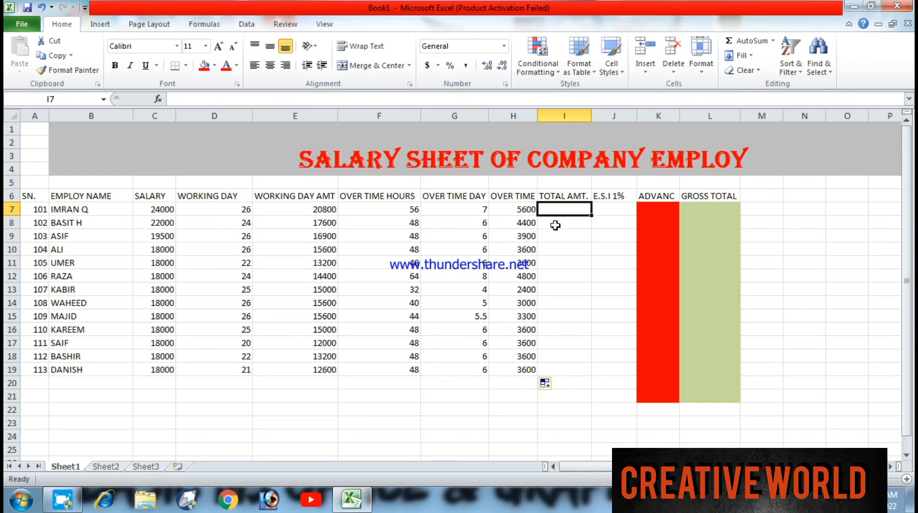
type("=")
left_click(299, 211)
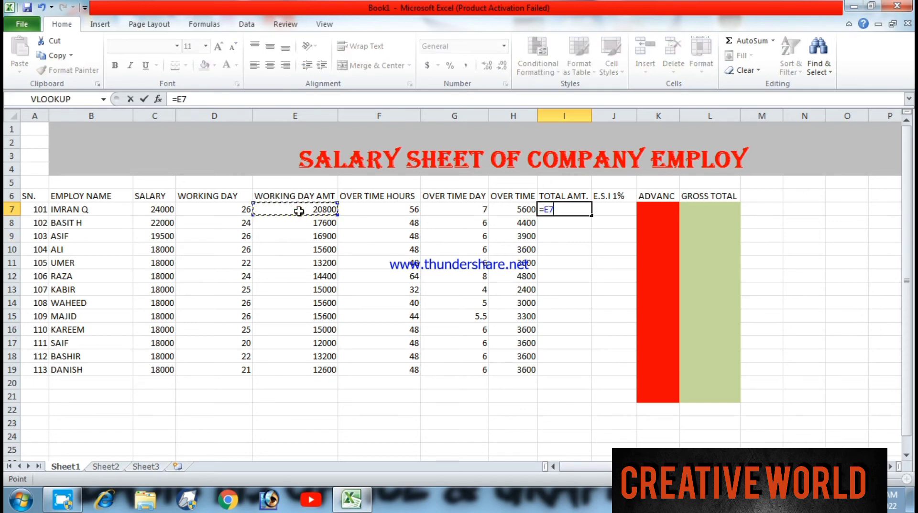
type("=")
key("BackSpace")
type("+")
left_click(508, 209)
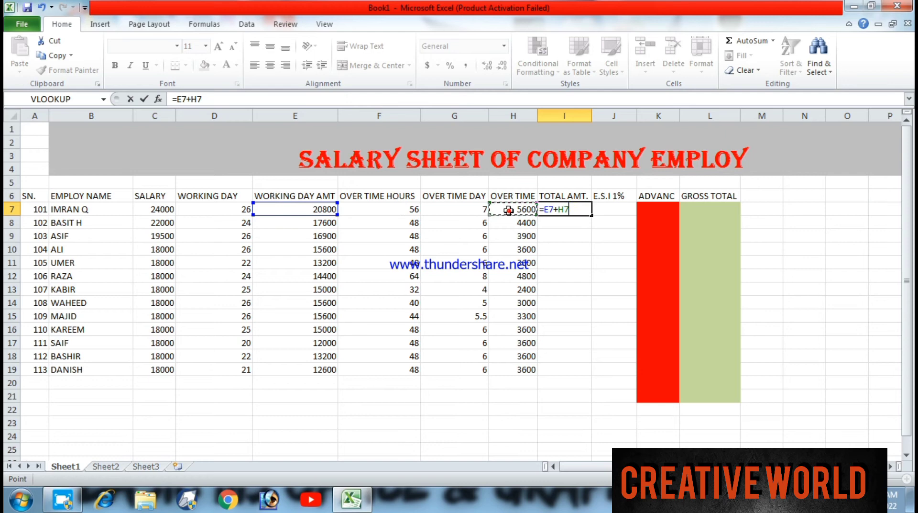
key("Return")
left_click(555, 209)
left_click_drag(592, 215, 596, 372)
- Calculate the E.S.I deduction in J7 with =E7*1% and copy the formula down to J19
left_click(618, 211)
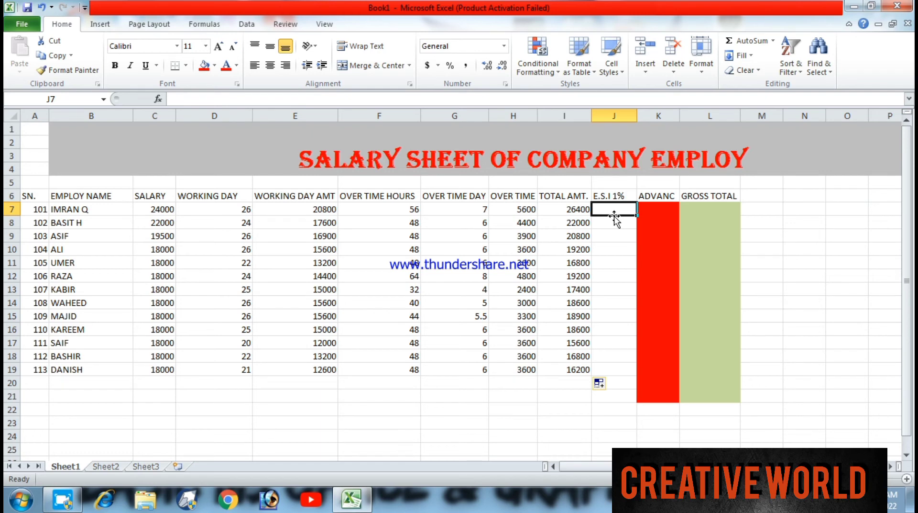
type("=")
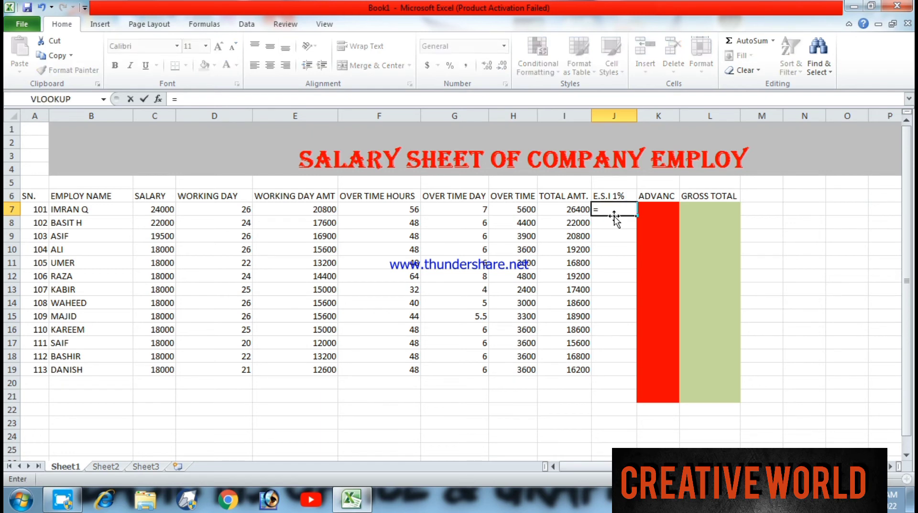
left_click(319, 209)
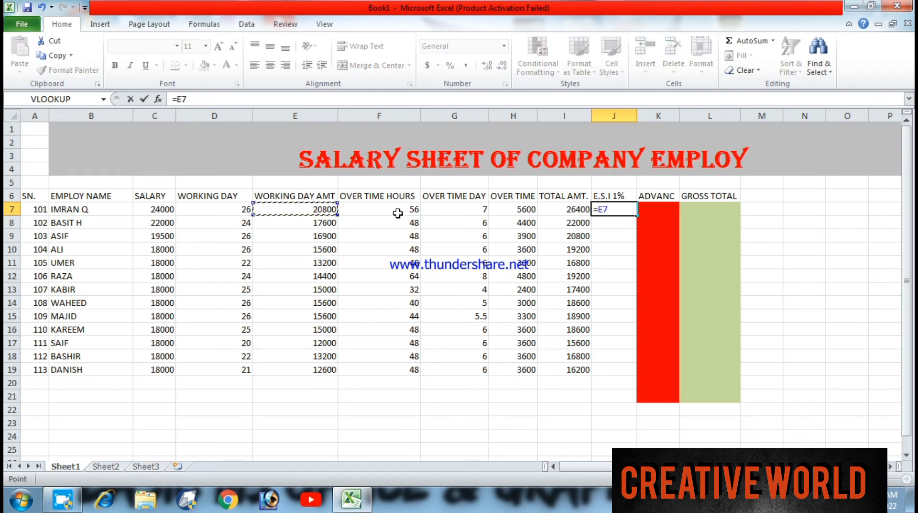
type("*1%")
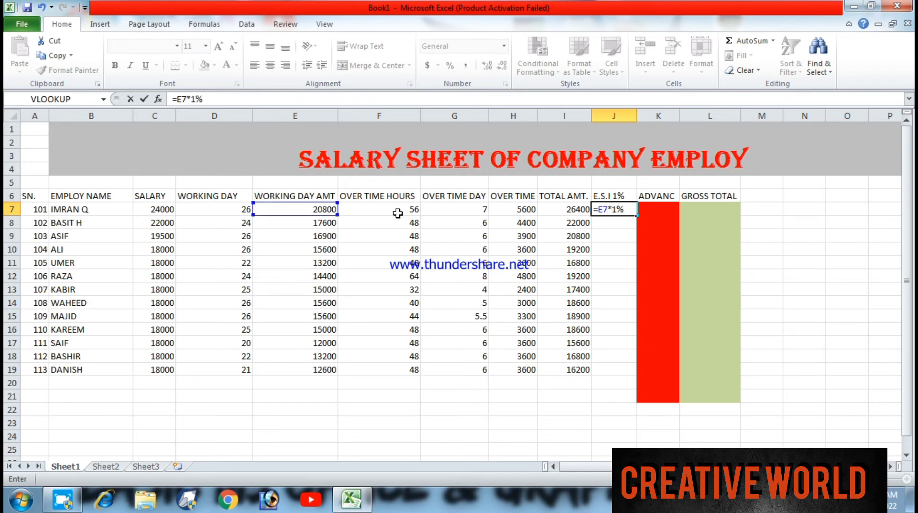
key("Return")
left_click(616, 210)
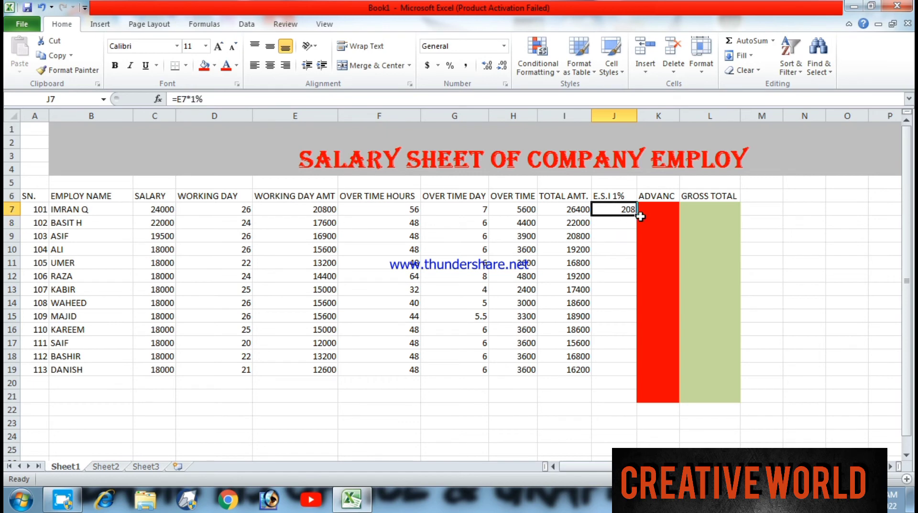
left_click_drag(638, 216, 623, 372)
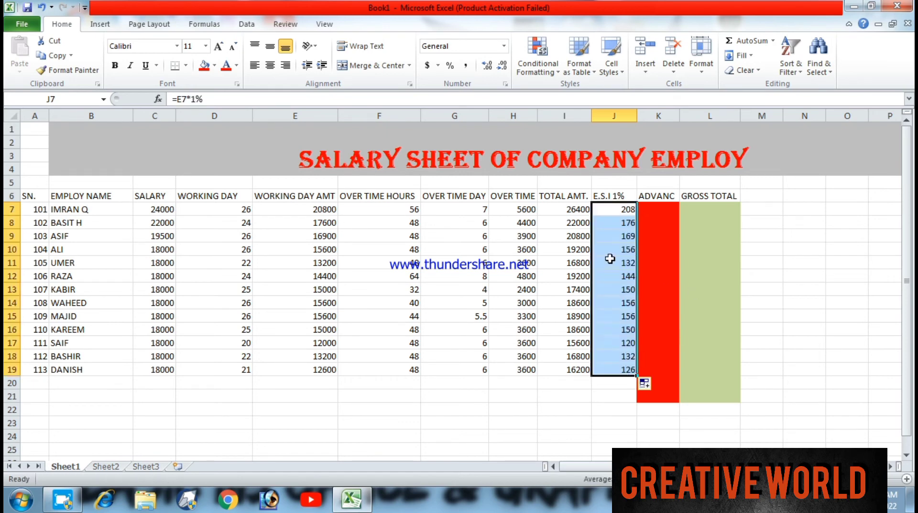
- Enter the advances 5000, 4500, 1000 and 3400 in K7:K10 under the ADVANC header
left_click(656, 211)
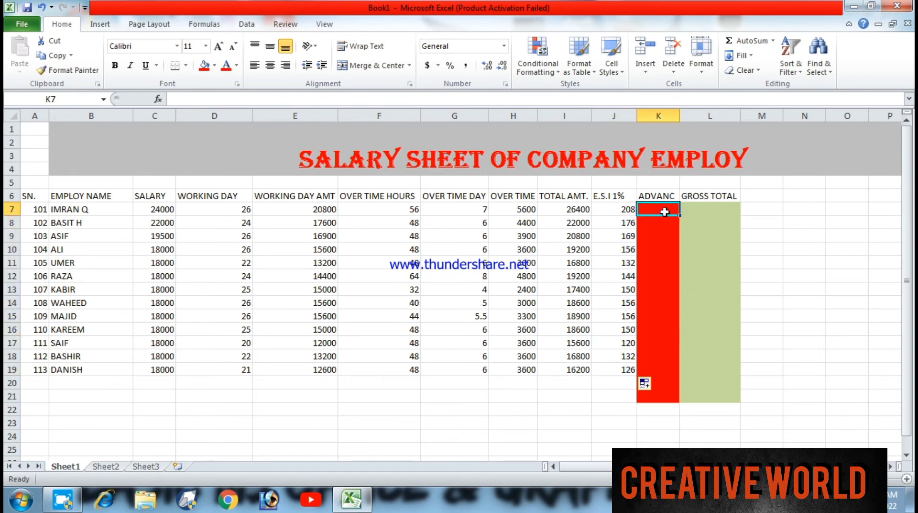
type("5000")
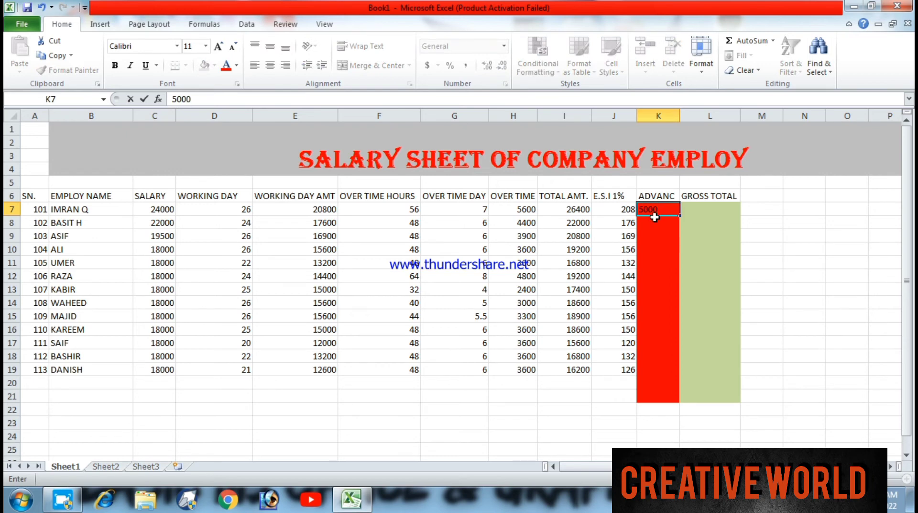
left_click(654, 224)
type("4500")
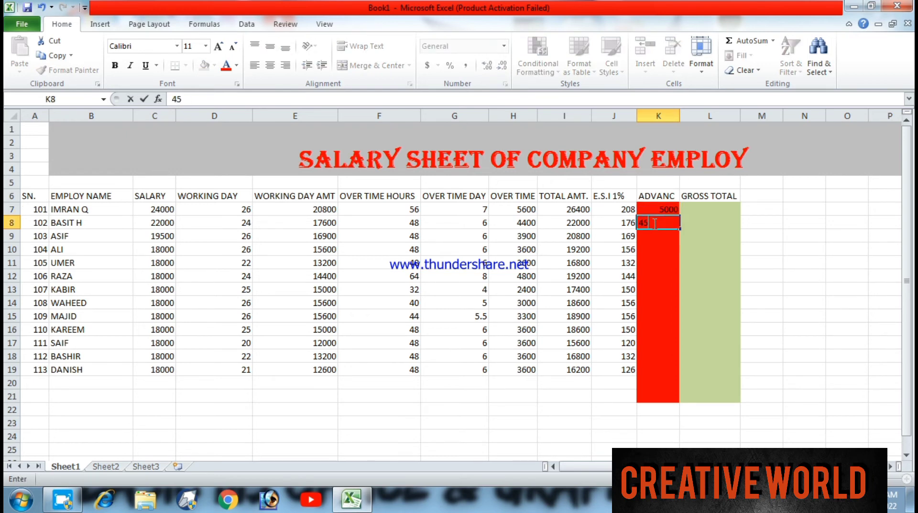
left_click(653, 237)
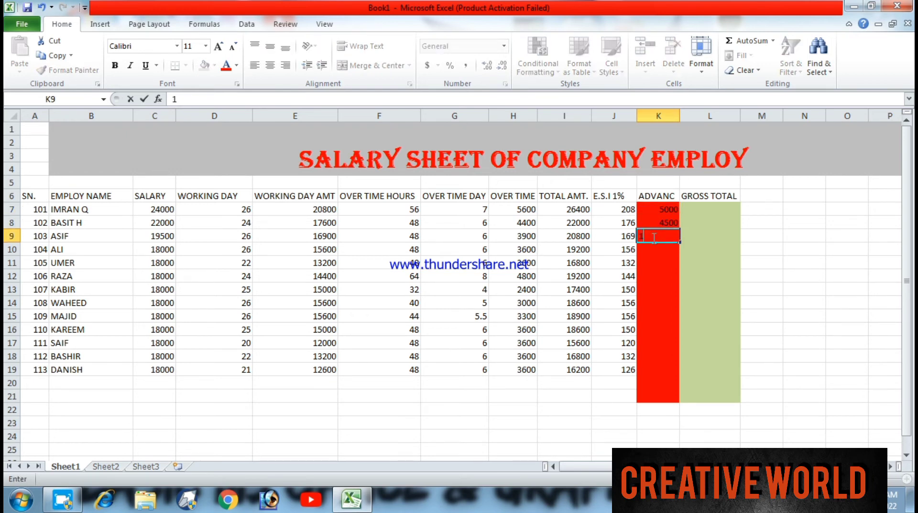
type("1000")
left_click(649, 251)
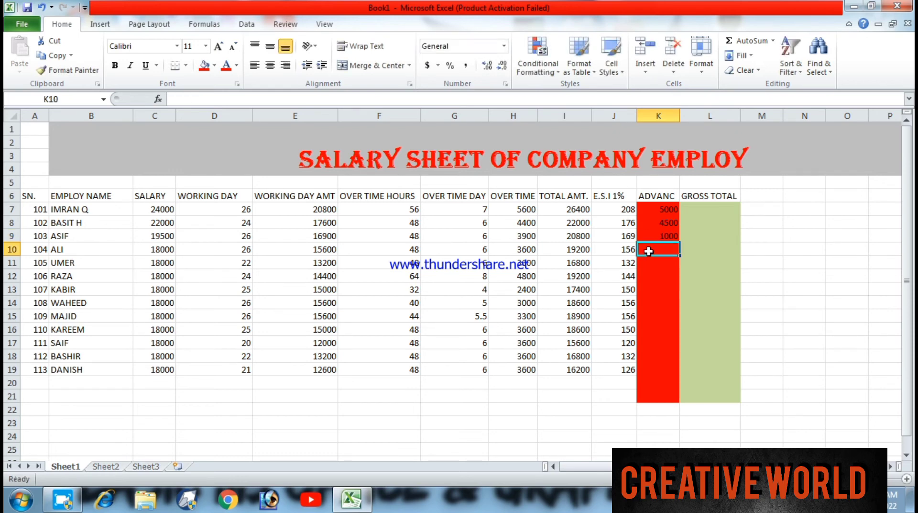
type("34000")
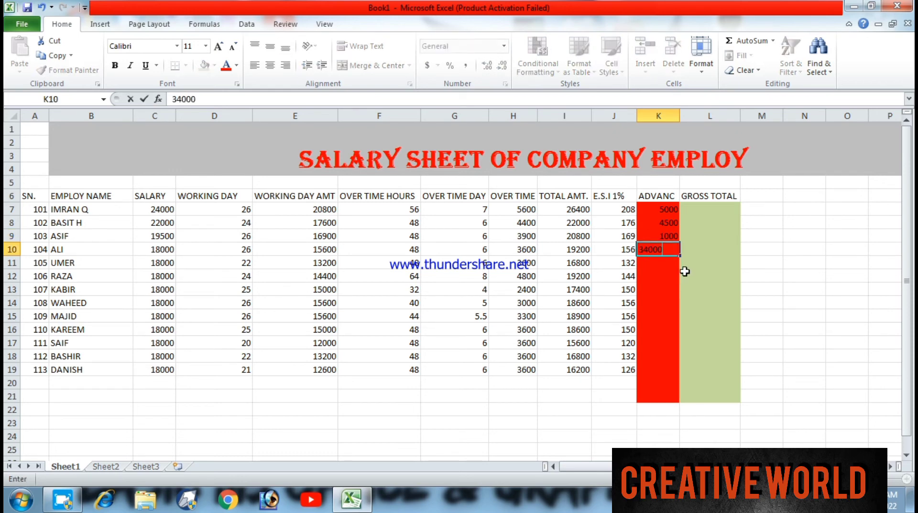
key("BackSpace")
- Fill in the remaining advances: 0 in K11:K14, 4500 in K15, 2000 in K16 and 0 in K17:K19
left_click(673, 267)
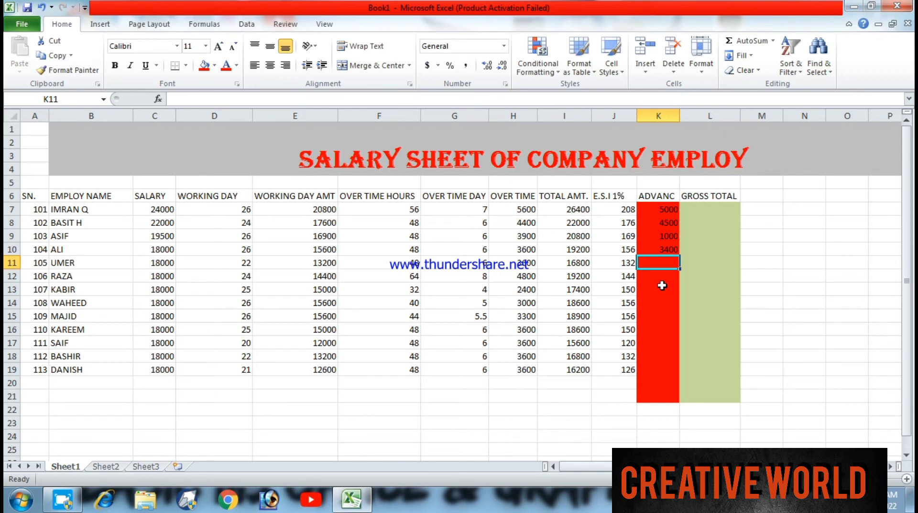
type("0")
key("Return")
type("0")
key("Return")
type("0")
key("Return")
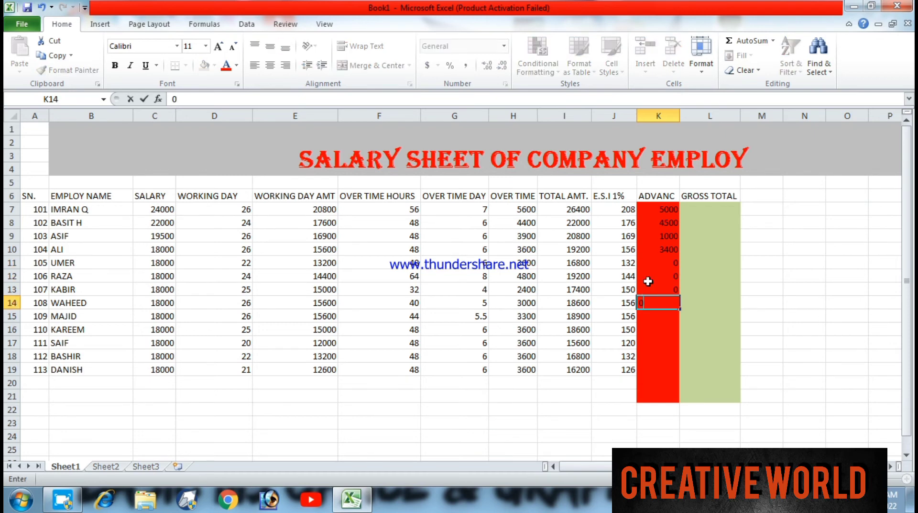
type("0")
key("Return")
type("4500")
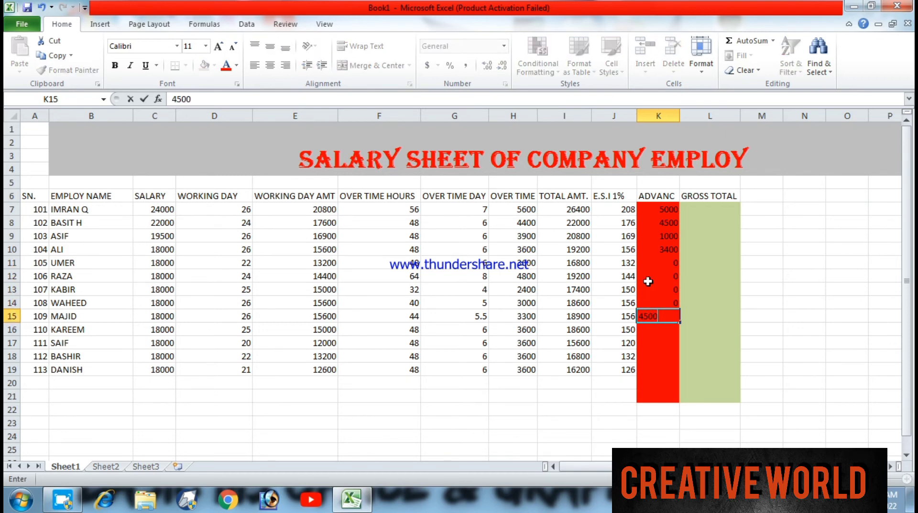
key("Return")
type("2000")
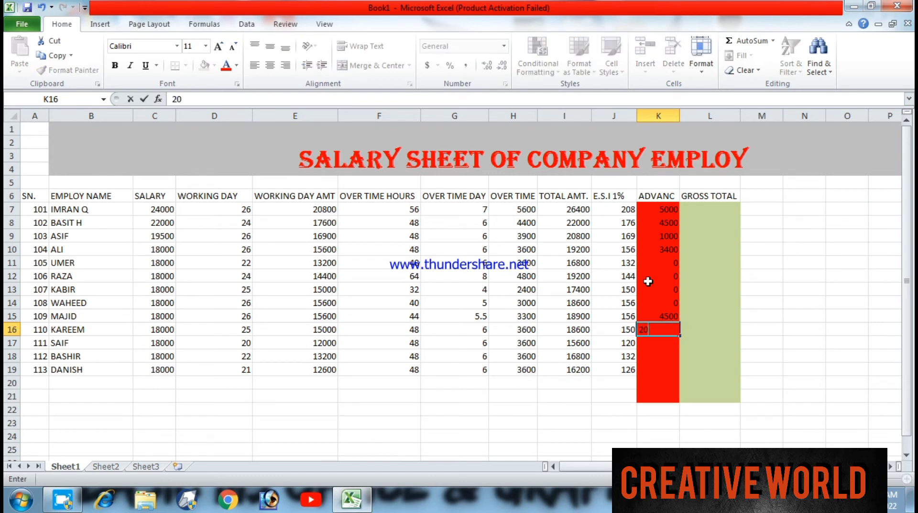
key("Return")
type("0")
key("Return")
type("0")
key("Return")
type("0")
key("Return")
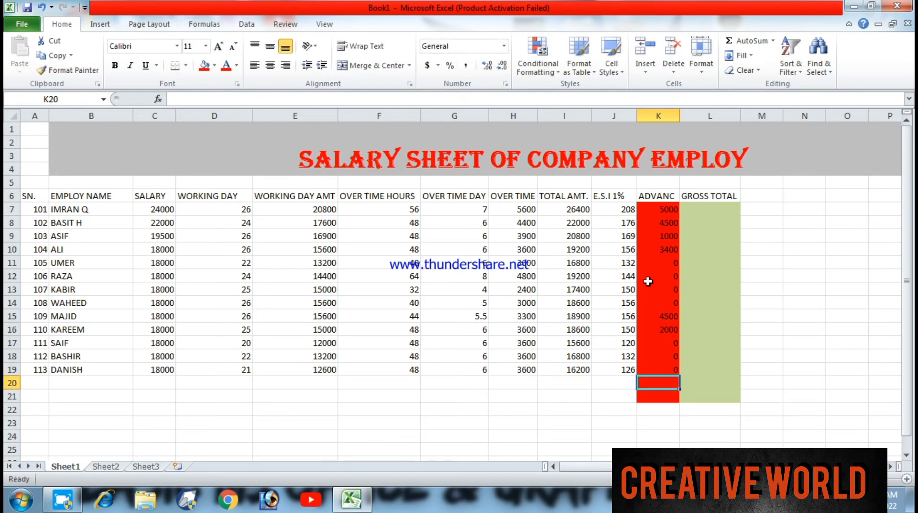
- Calculate the gross total in L7 with =(I7-J7-K7) and copy the formula down to L19
left_click(711, 209)
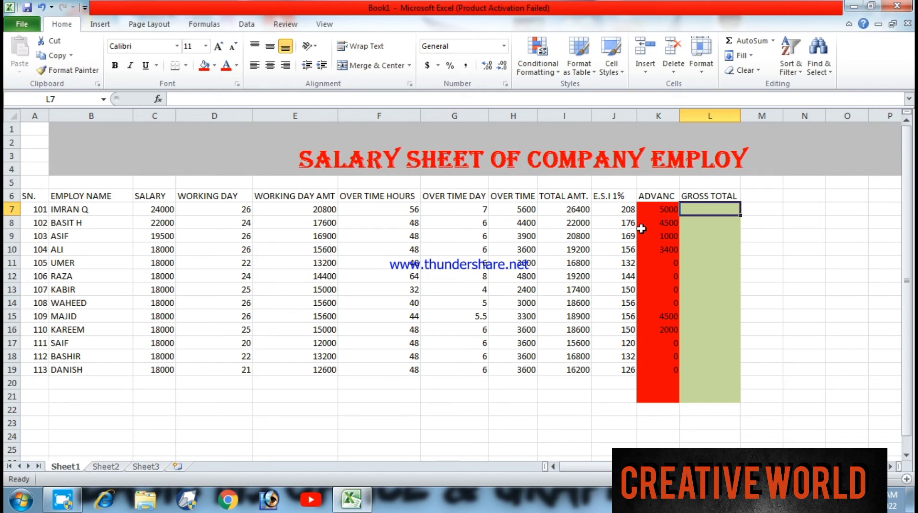
type("=(")
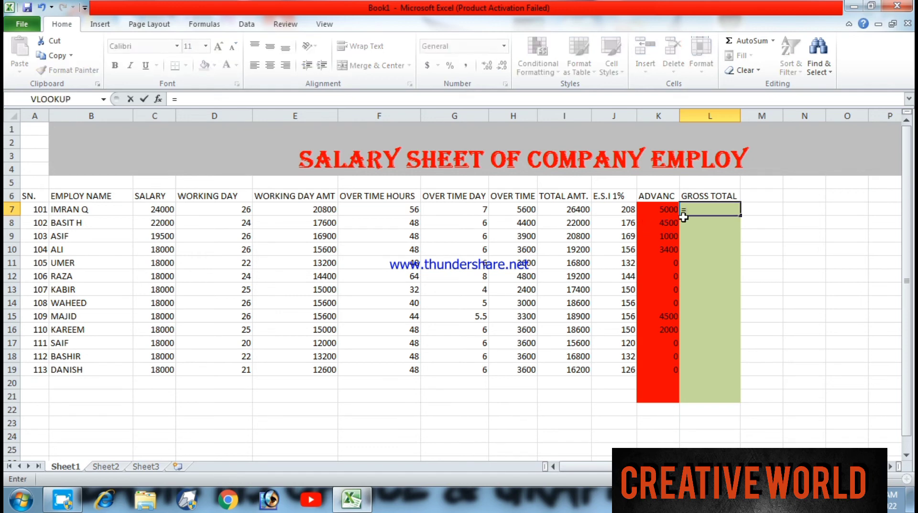
left_click(587, 209)
type("_")
left_click(622, 209)
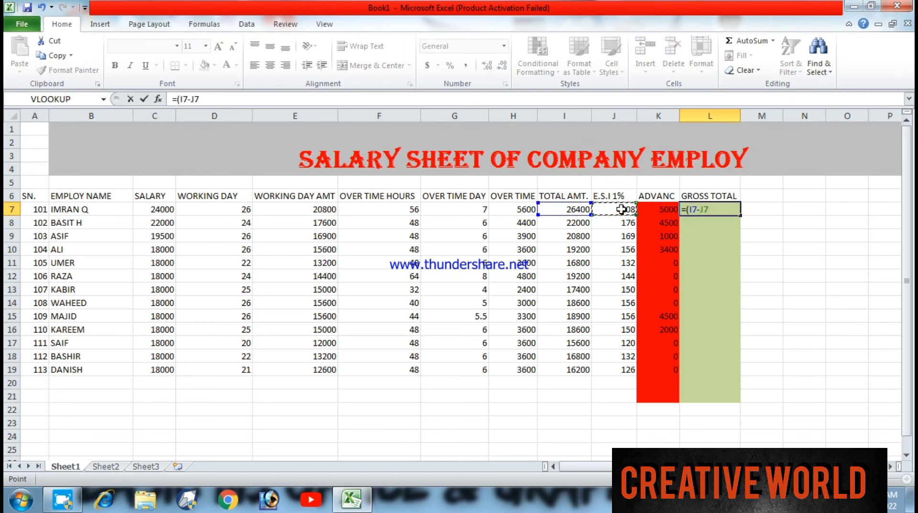
type("-")
left_click(658, 210)
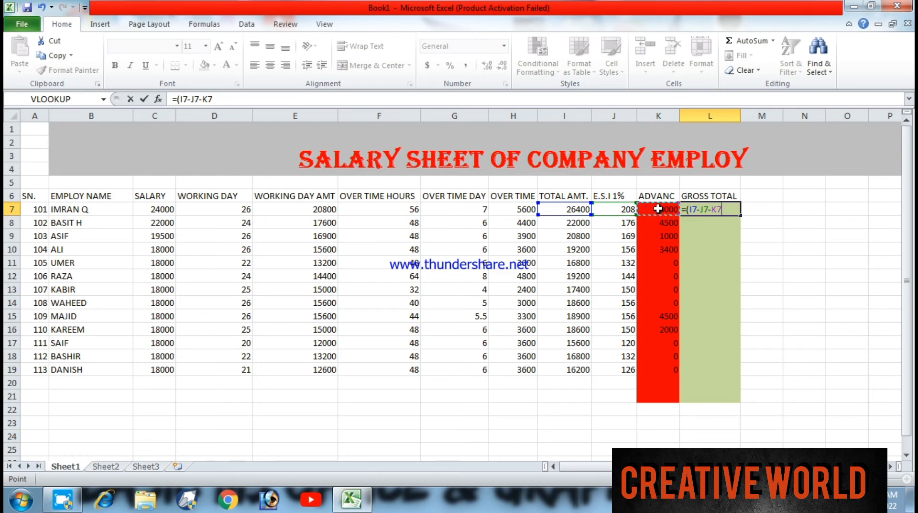
type(")")
key("Return")
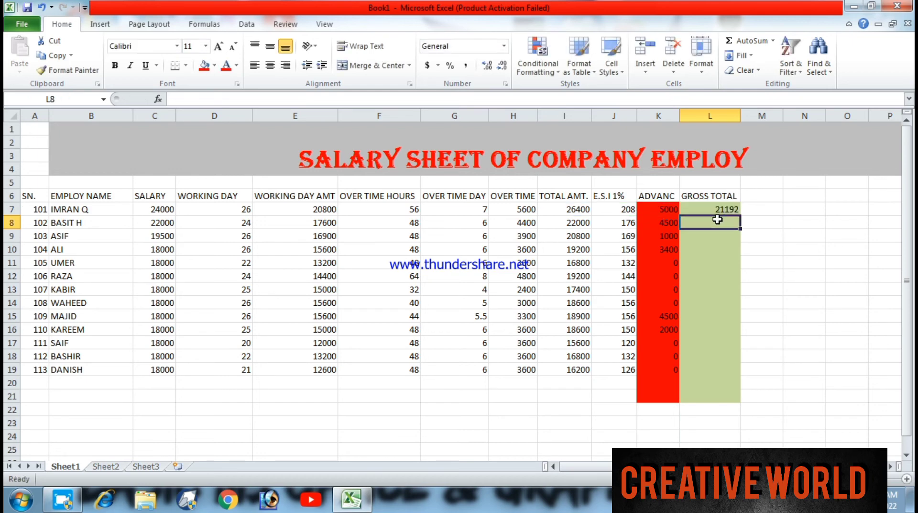
left_click(720, 211)
left_click_drag(741, 215, 740, 376)
left_click(772, 210)
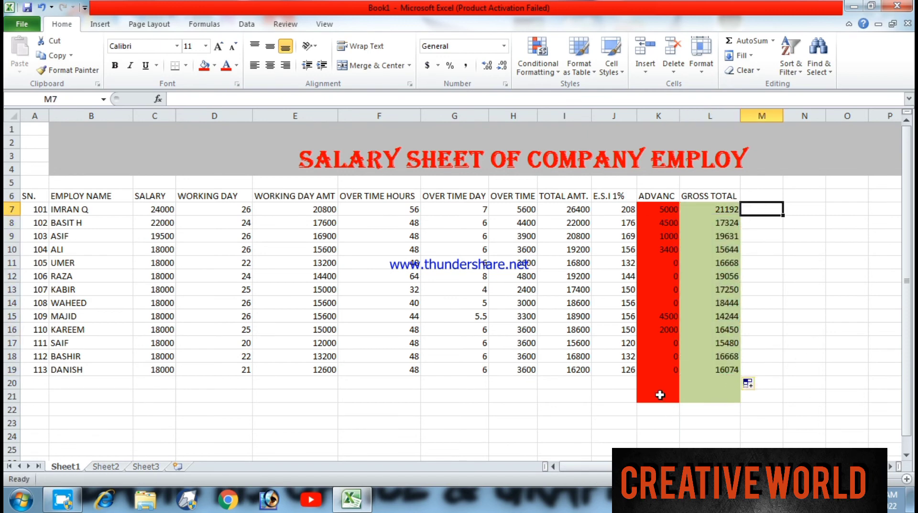
- Remove the fill color from the empty cells K20:K21 and L20:M21 below the table
left_click_drag(664, 381, 668, 396)
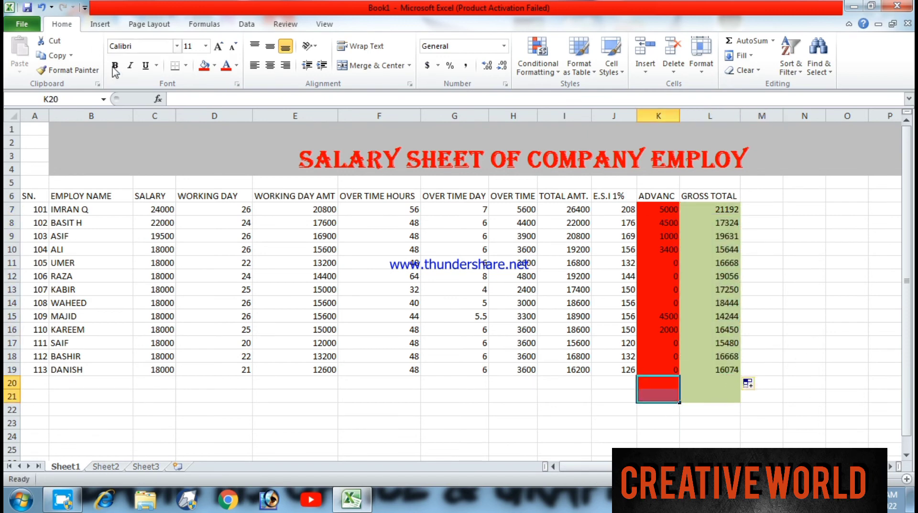
left_click(216, 67)
left_click(204, 175)
left_click_drag(762, 383, 708, 396)
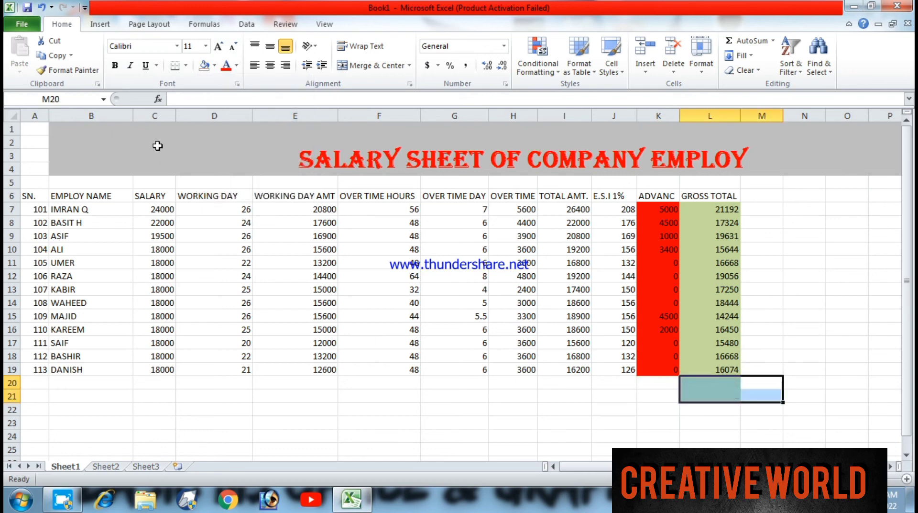
left_click(204, 66)
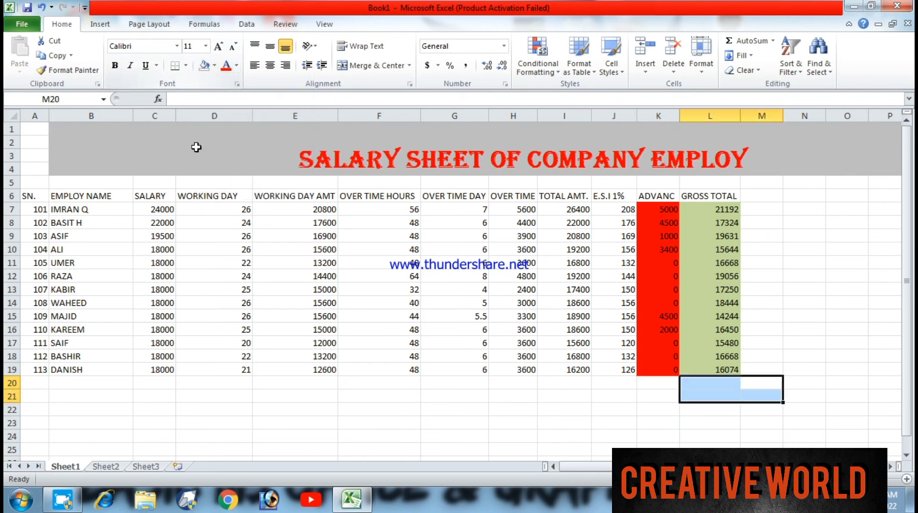
left_click(295, 399)
- Color the SN. column text in A6:A19 red and make the employee names in B7:B19 green and bold
left_click_drag(46, 196, 46, 356)
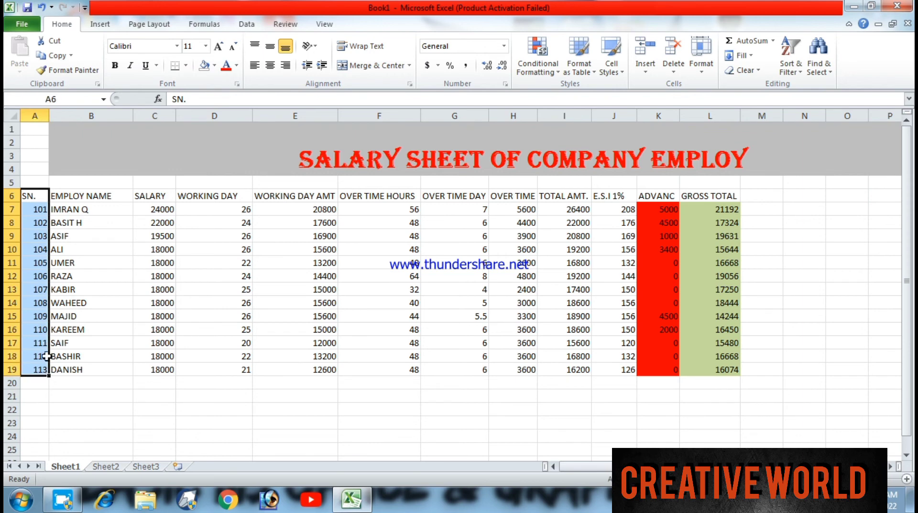
left_click(236, 66)
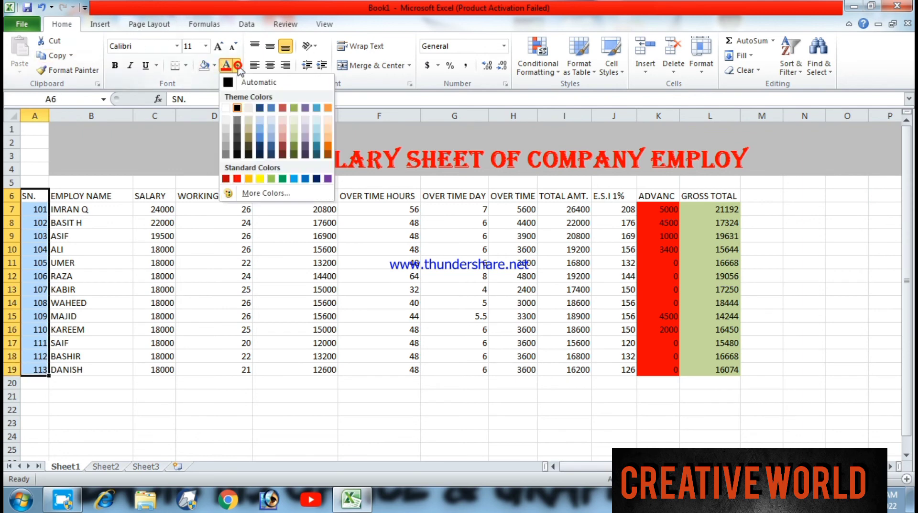
left_click(237, 178)
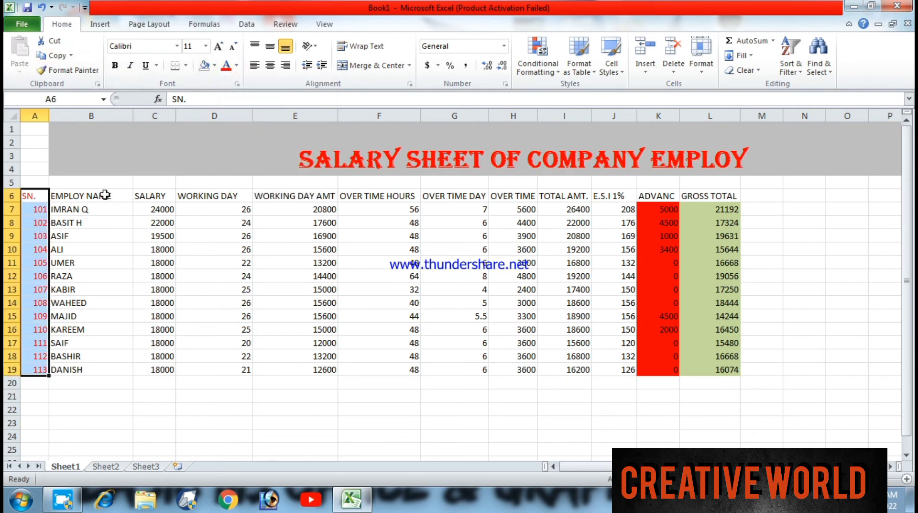
left_click_drag(103, 209, 105, 374)
left_click(236, 66)
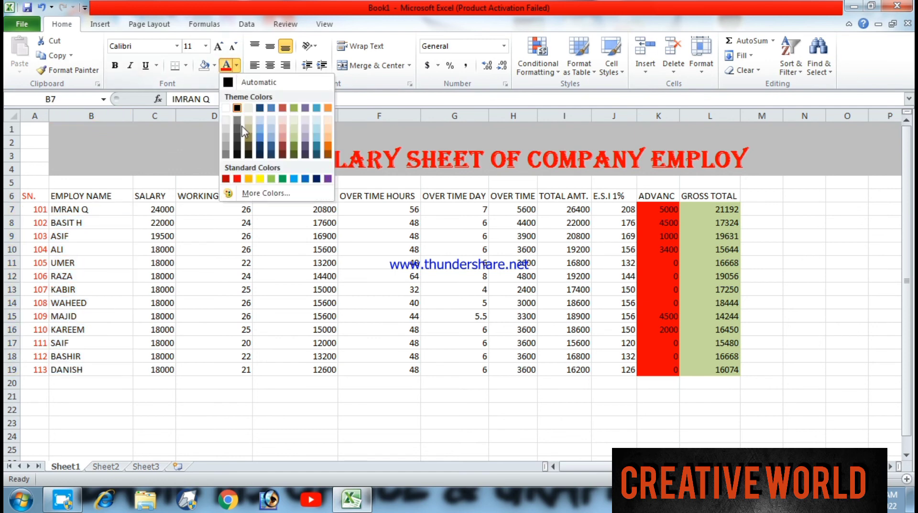
left_click(283, 179)
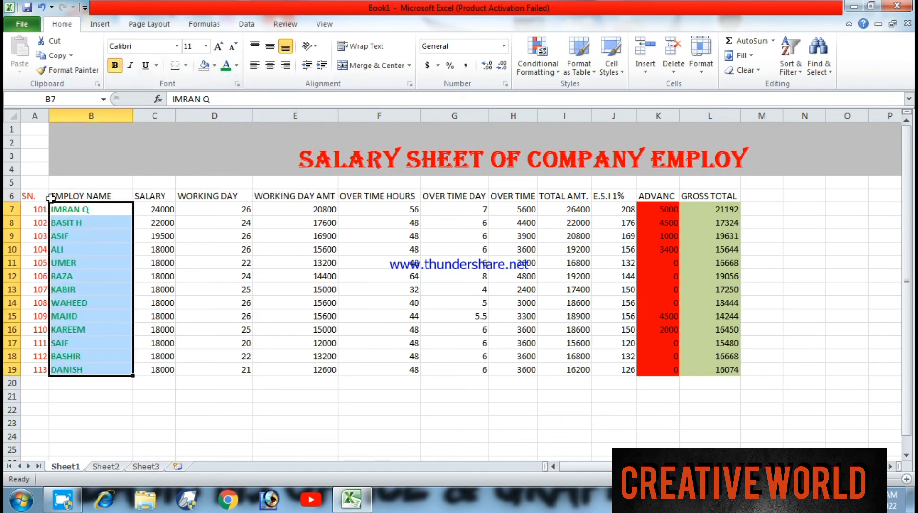
- Format the header row A6:L6 as bold with font size 14
left_click_drag(46, 196, 710, 196)
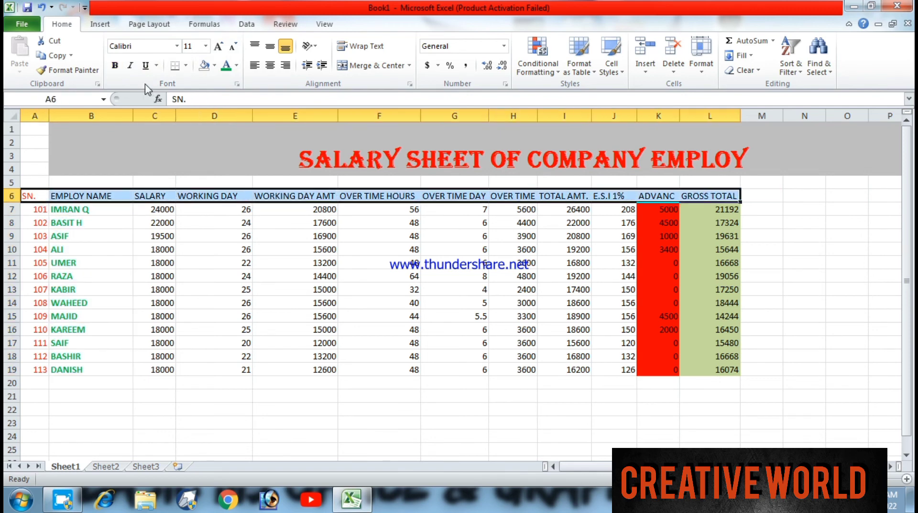
left_click(115, 66)
left_click(206, 46)
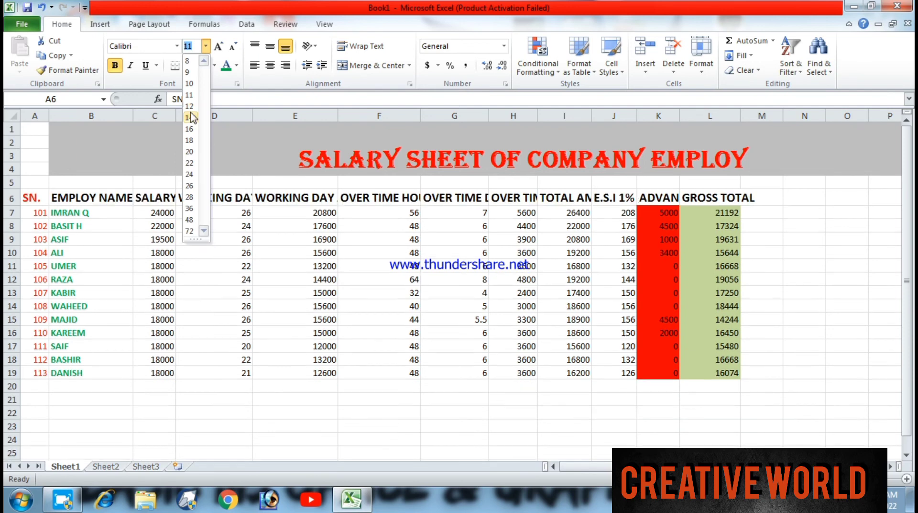
left_click(189, 117)
- Widen columns D through I, K and L so that the header texts in row 6 fit completely
left_click_drag(336, 117, 342, 116)
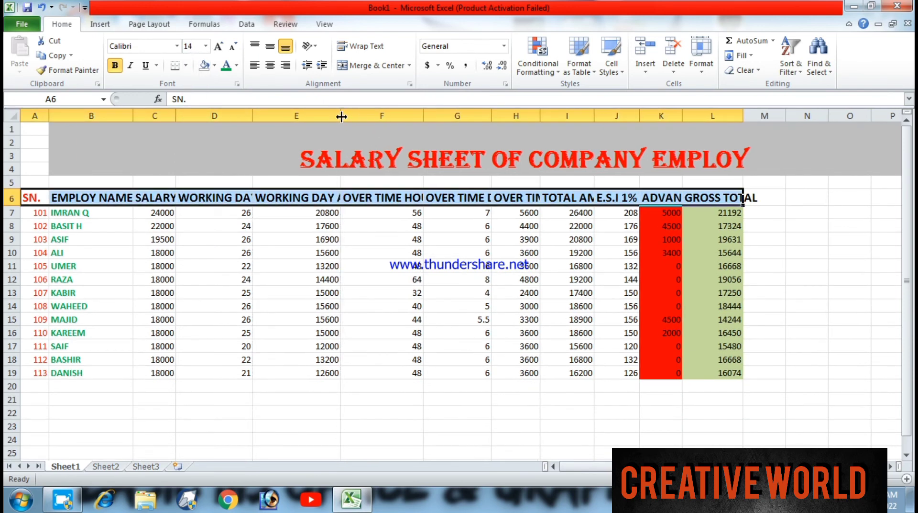
left_click_drag(426, 114, 439, 114)
left_click_drag(511, 116, 662, 114)
left_click(658, 115)
left_click_drag(810, 116, 834, 115)
left_click_drag(749, 116, 764, 114)
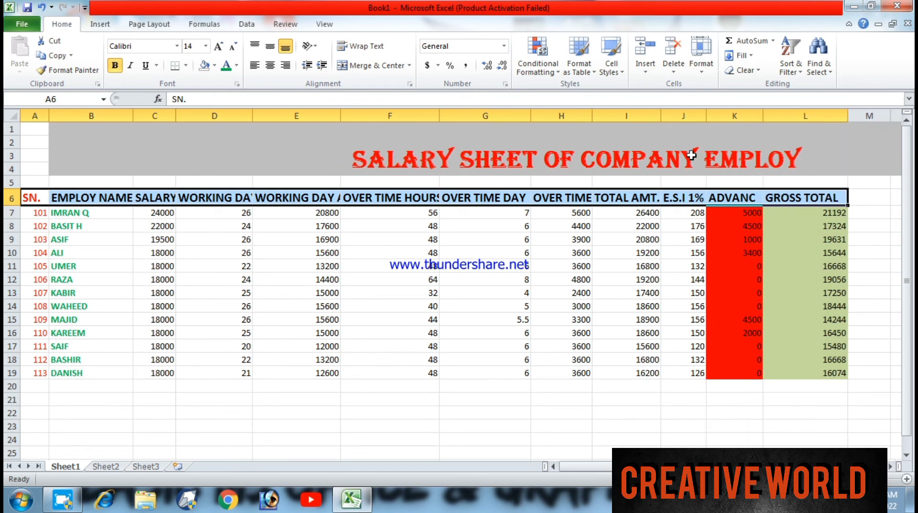
left_click_drag(439, 116, 444, 114)
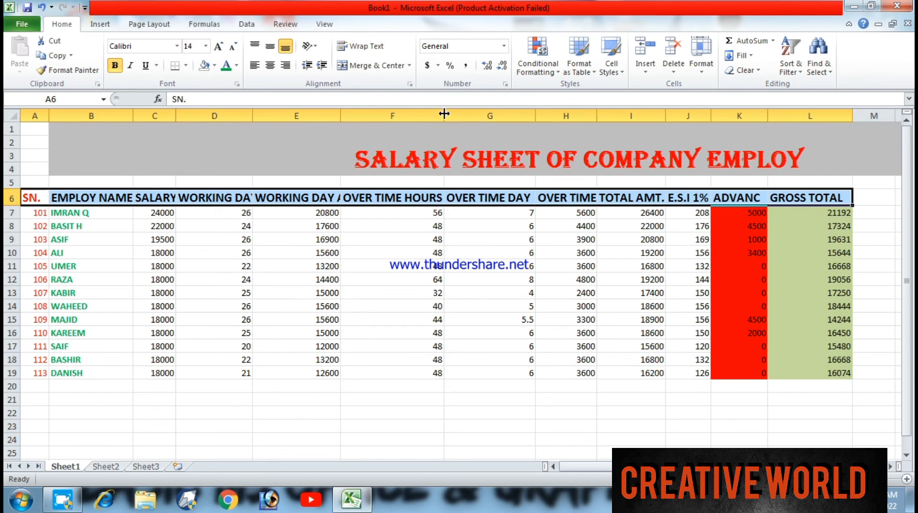
left_click_drag(341, 115, 364, 117)
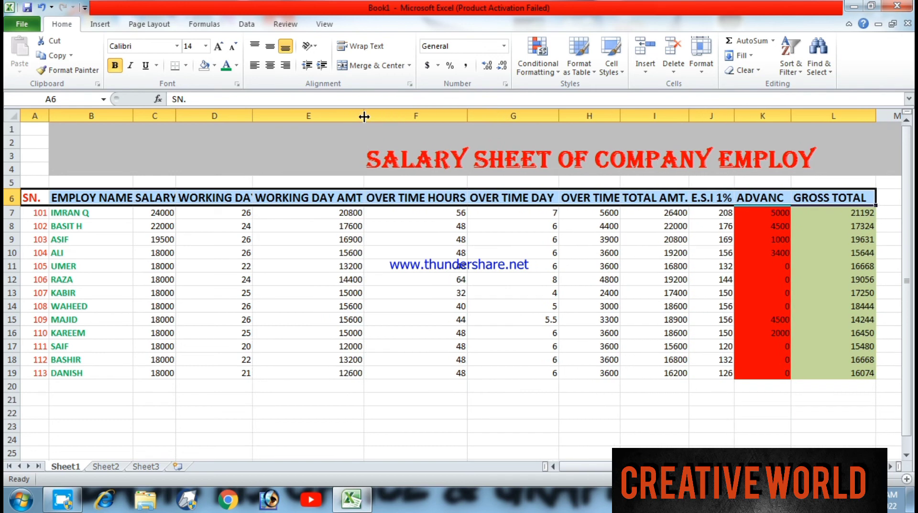
left_click_drag(253, 116, 262, 114)
left_click(96, 414)
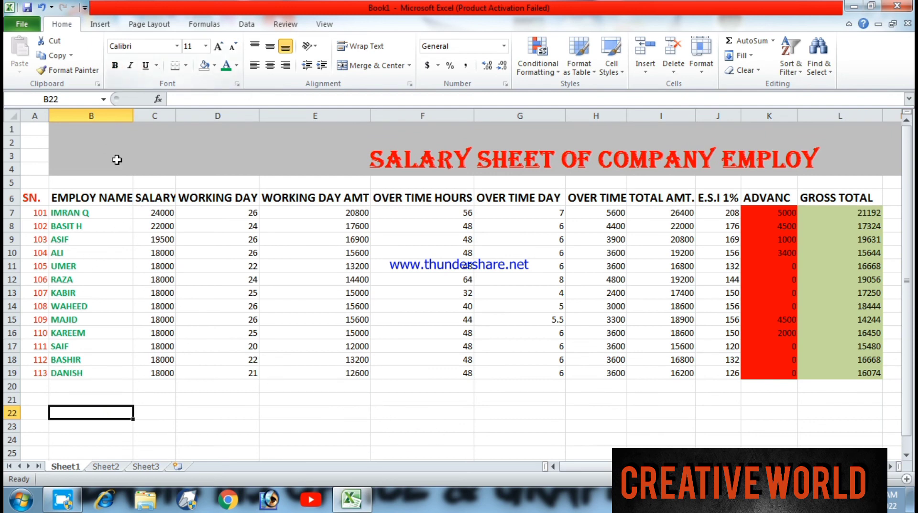
- Put a thick box border around the salary table range A5:L20
left_click_drag(33, 187, 867, 383)
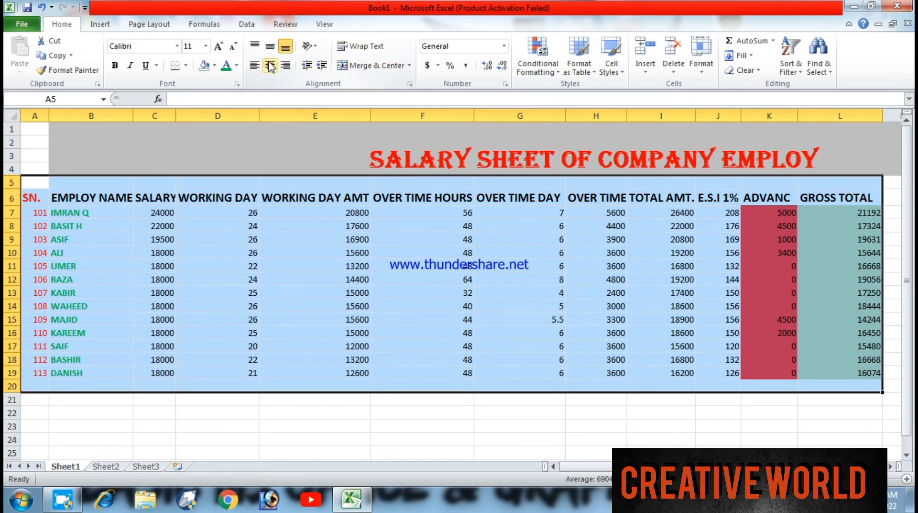
left_click(186, 66)
left_click(196, 201)
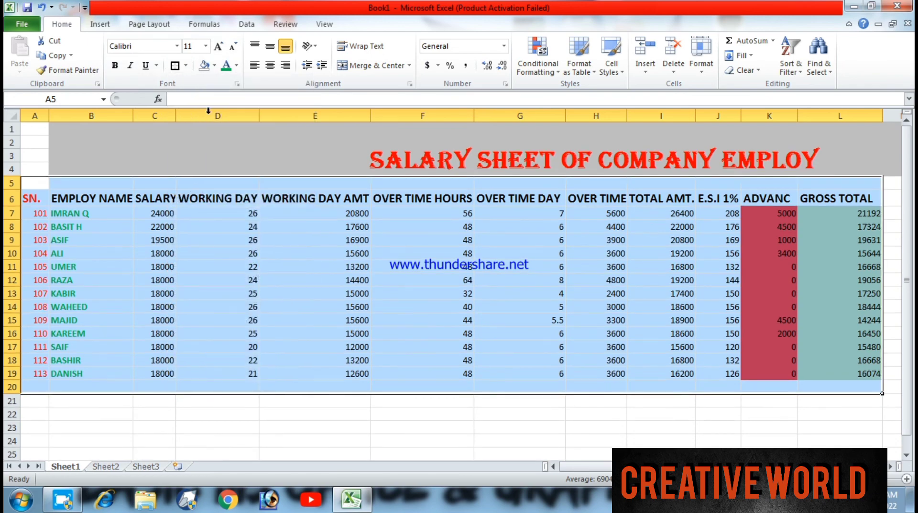
- Try drawing a border segment in a dark blue line color along the table's bottom edge under F20, and undo it
left_click(214, 65)
left_click(186, 66)
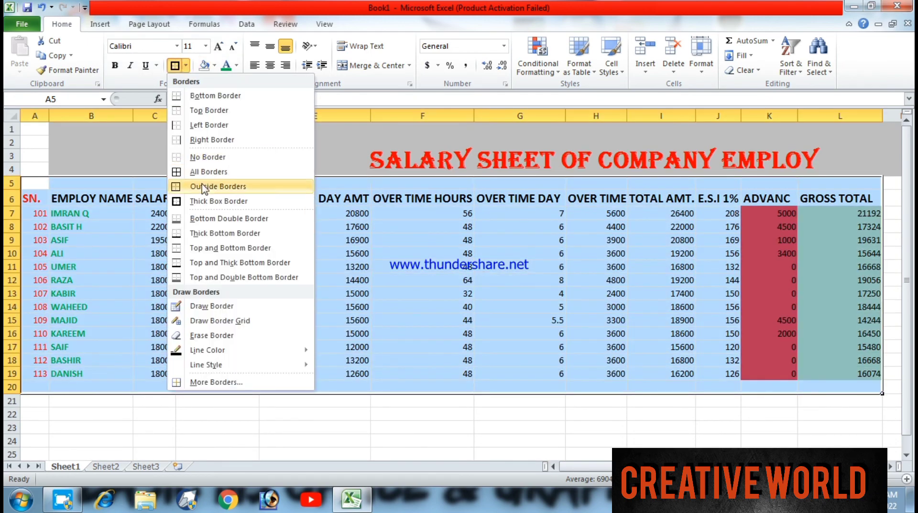
mouse_move(254, 351)
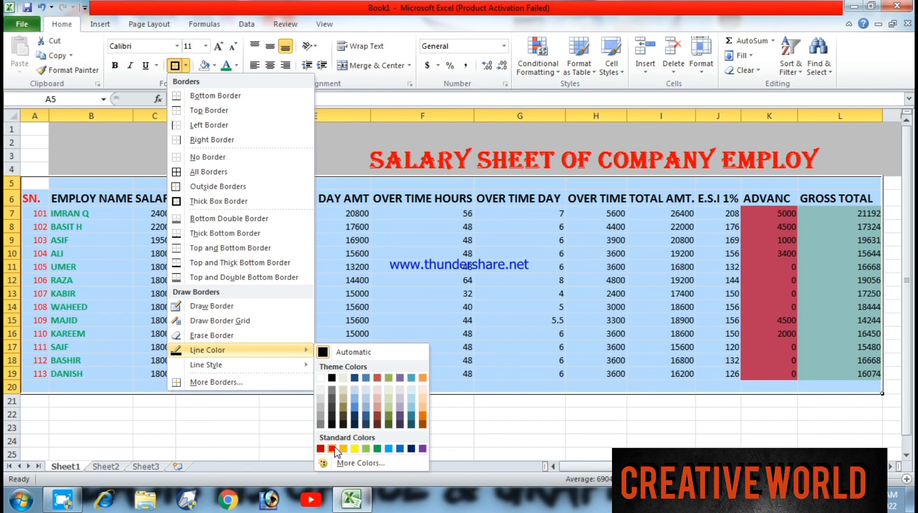
left_click(355, 416)
left_click(462, 393)
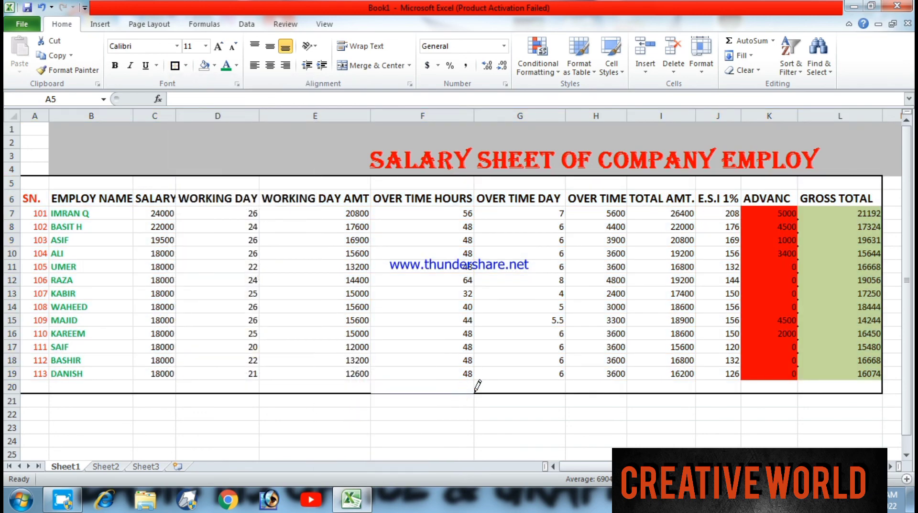
key("ctrl+z")
left_click(186, 65)
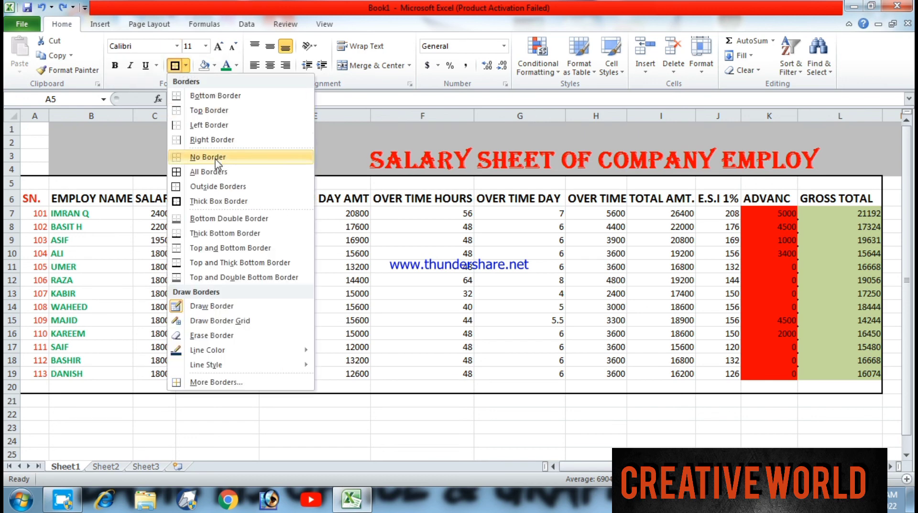
left_click(57, 133)
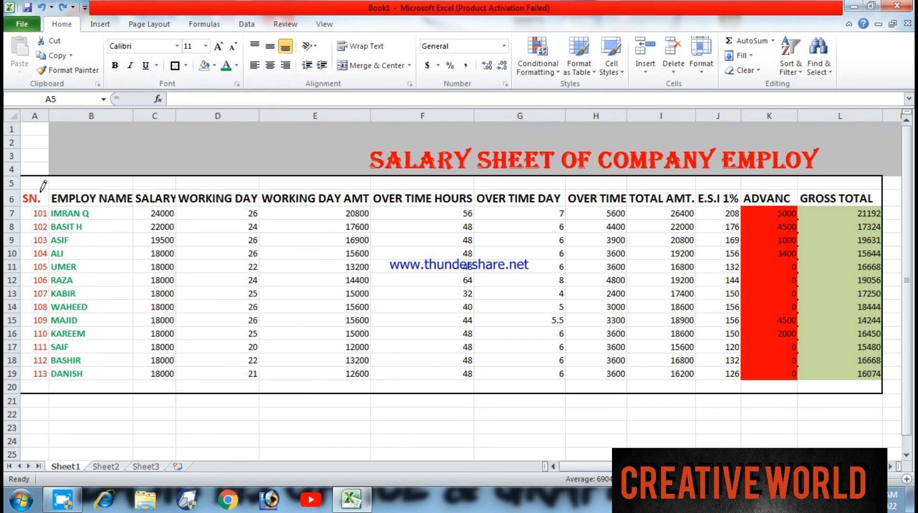
- Make all text in the salary table range A5:L20 bold and deselect the range
left_click(115, 66)
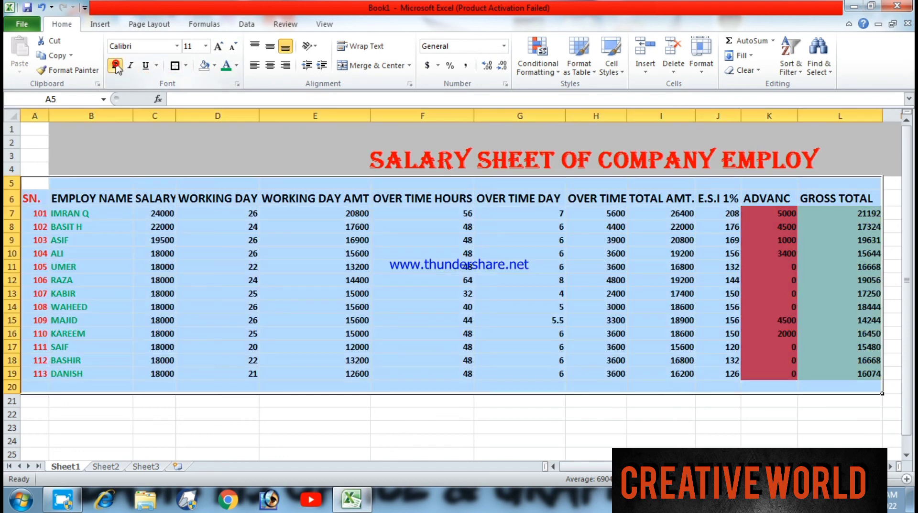
left_click(117, 159)
left_click(45, 177)
left_click(162, 439)
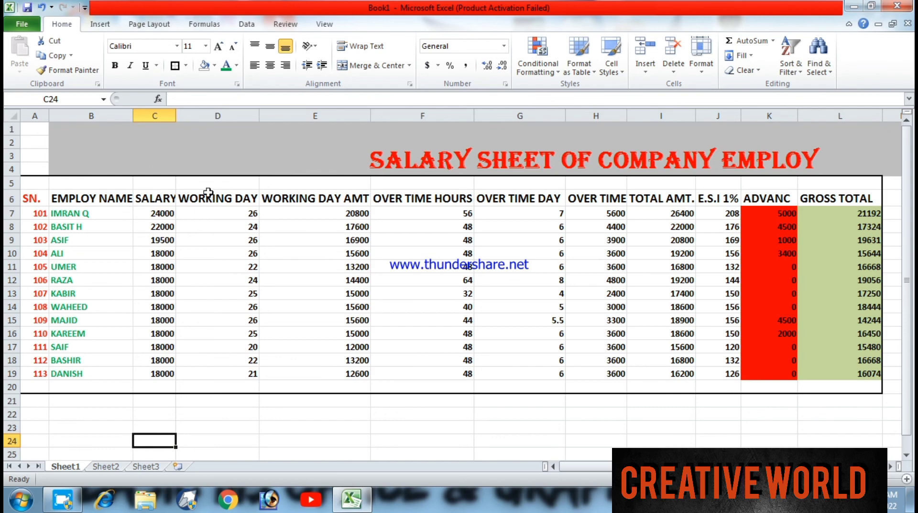
left_click_drag(860, 479, 858, 478)
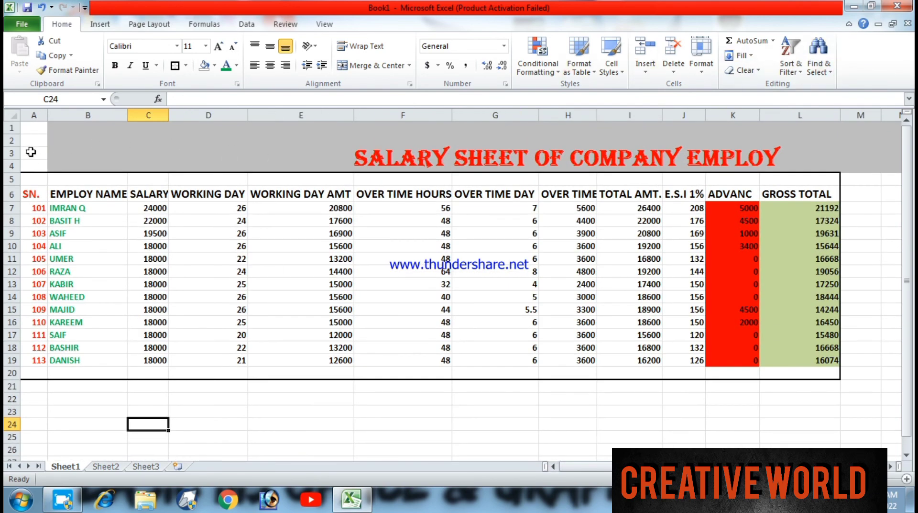
left_click_drag(31, 165, 469, 392)
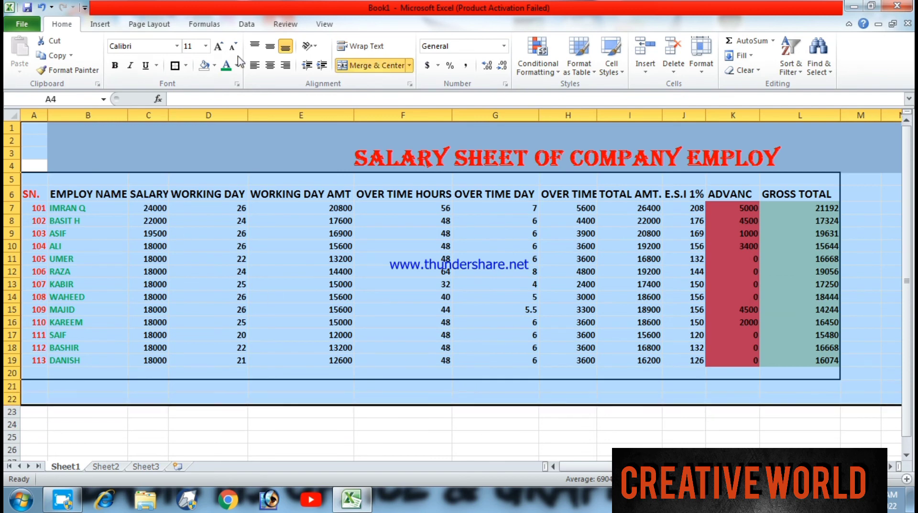
left_click(324, 23)
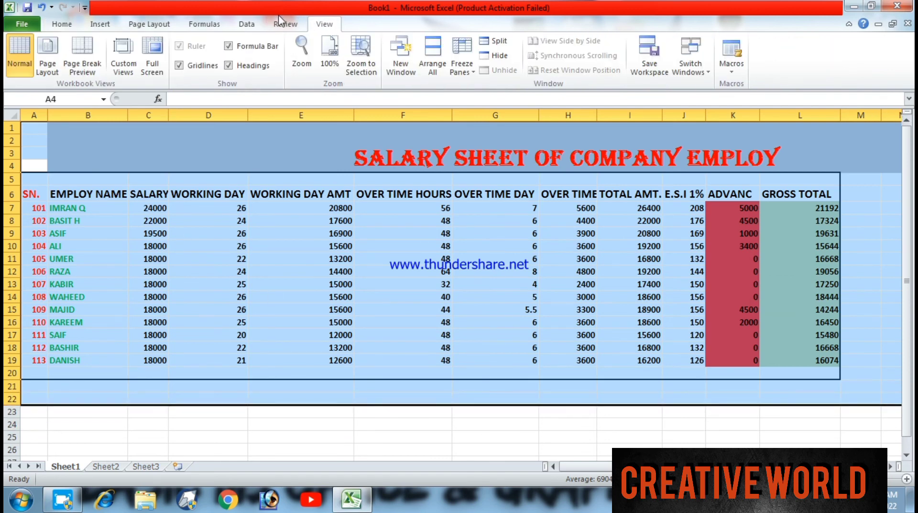
left_click(281, 23)
left_click(172, 24)
left_click(101, 24)
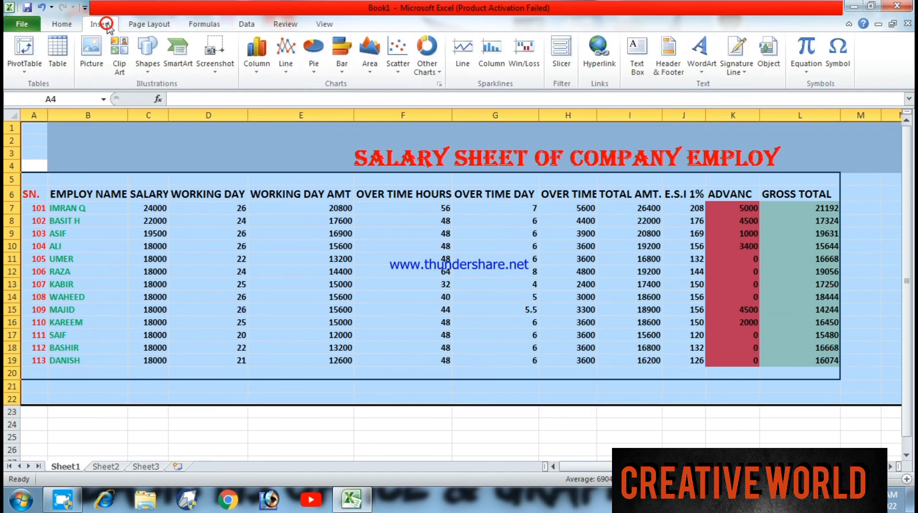
left_click(62, 24)
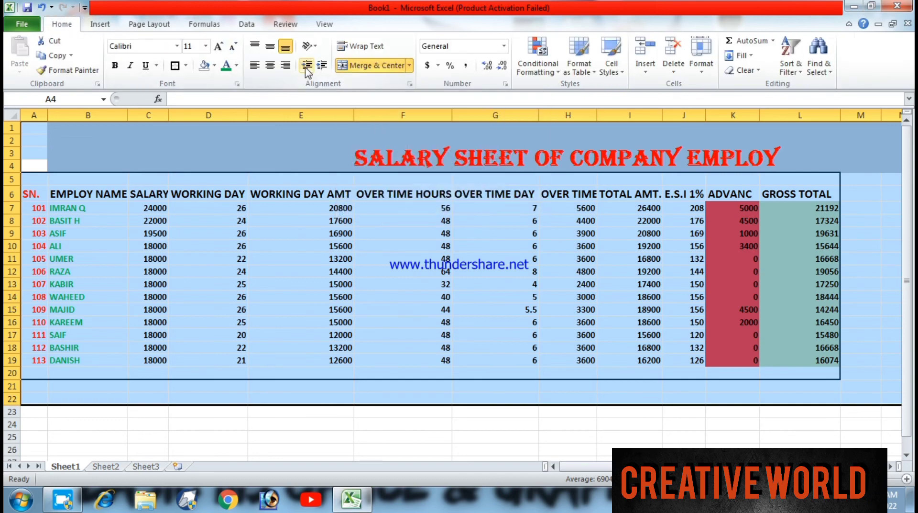
left_click(291, 24)
left_click(323, 25)
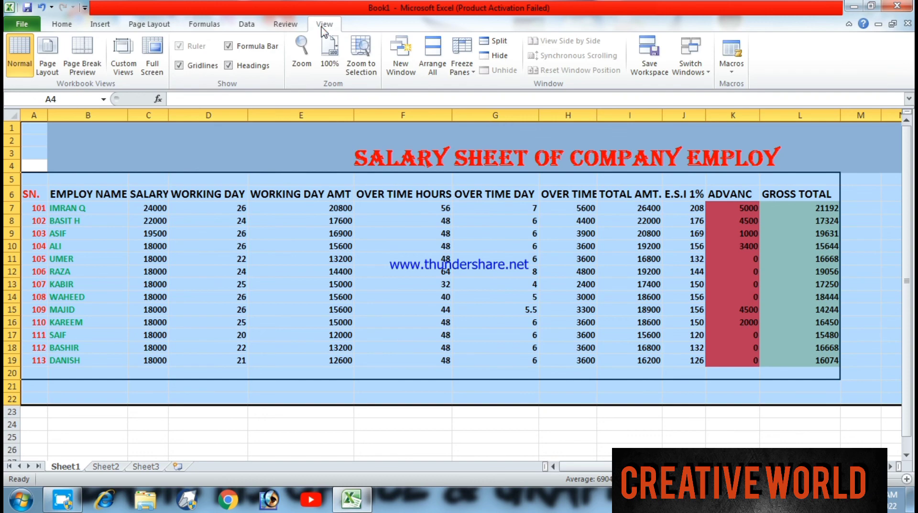
left_click(155, 29)
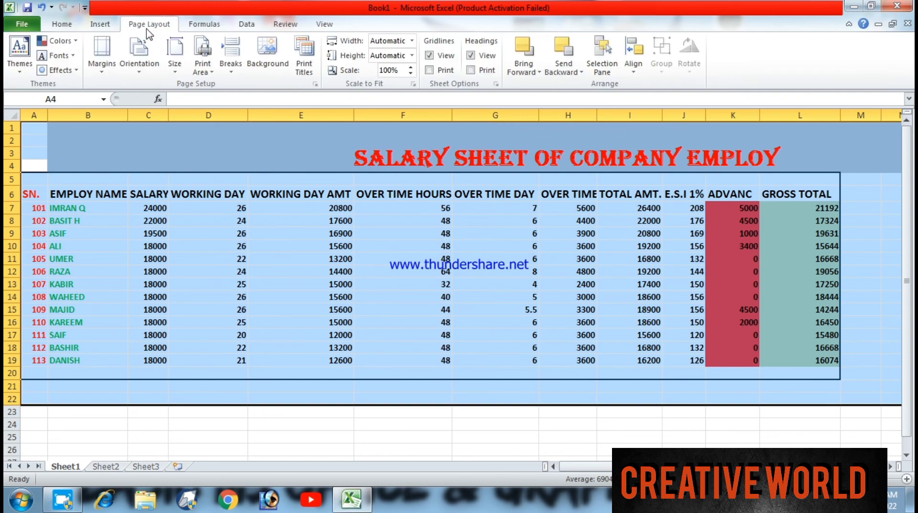
left_click(105, 24)
left_click(77, 25)
left_click(102, 23)
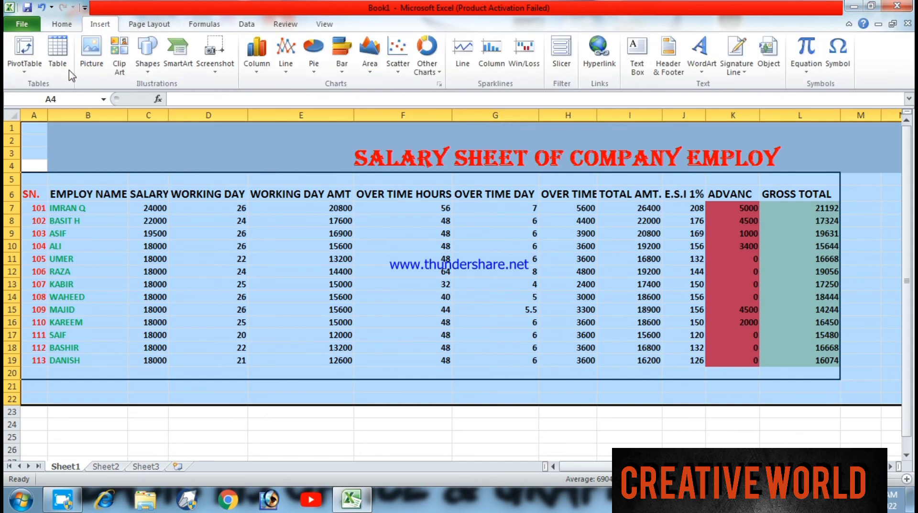
left_click(70, 75)
key("Escape")
left_click(628, 409)
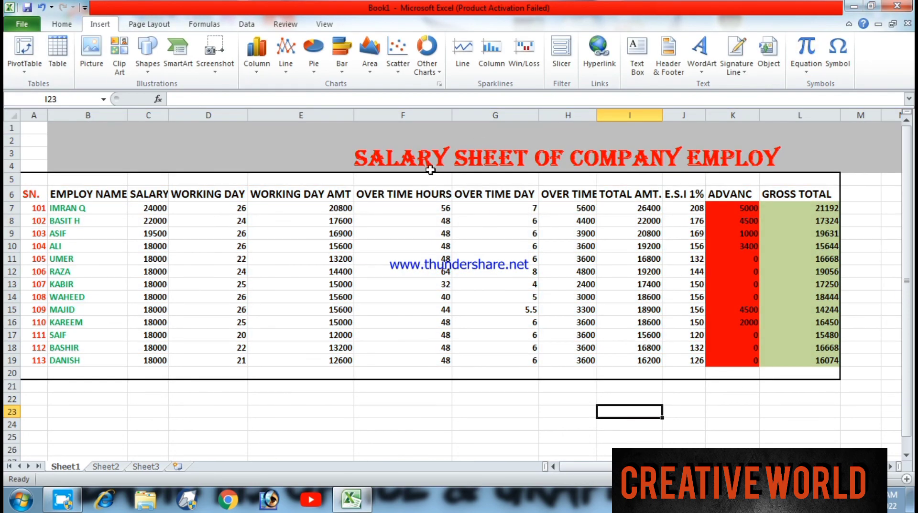
left_click(700, 55)
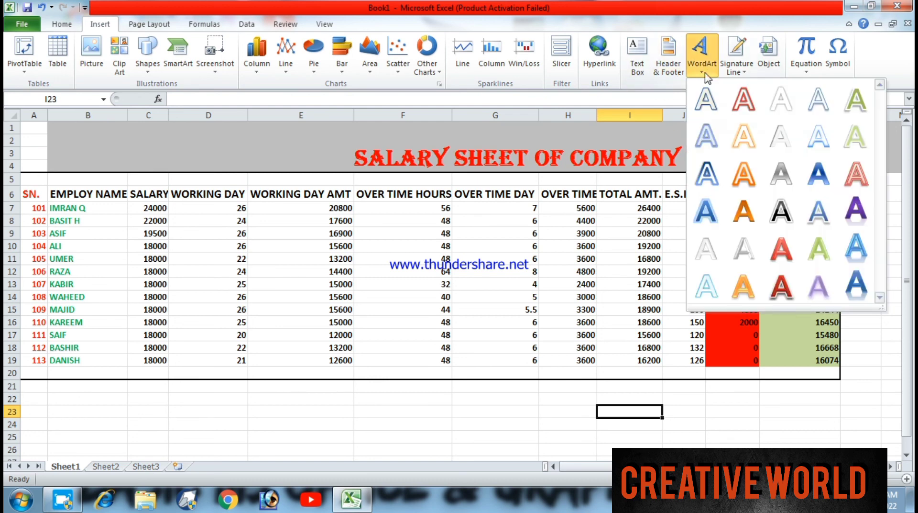
left_click(899, 68)
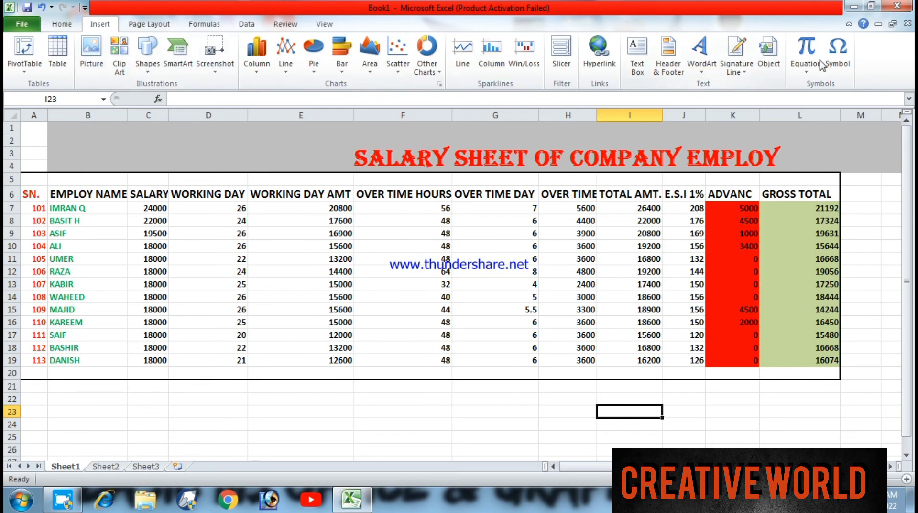
right_click(783, 501)
left_click(813, 450)
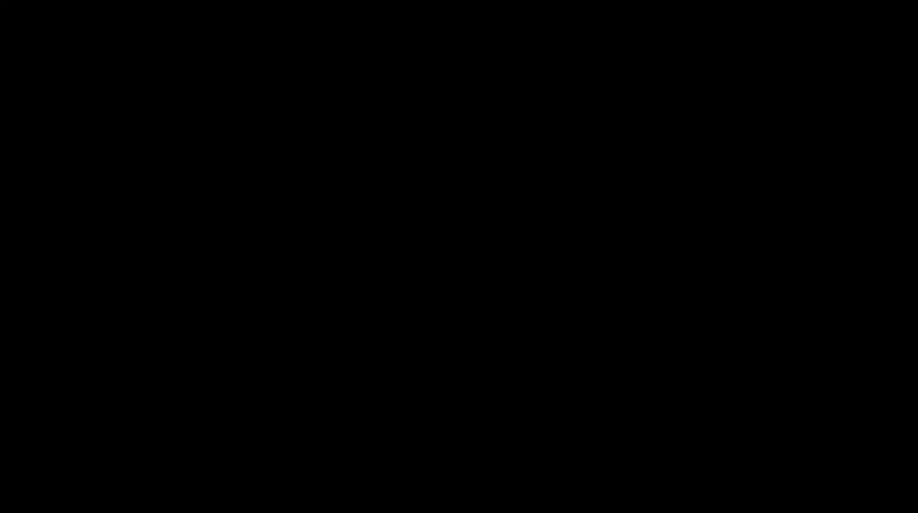